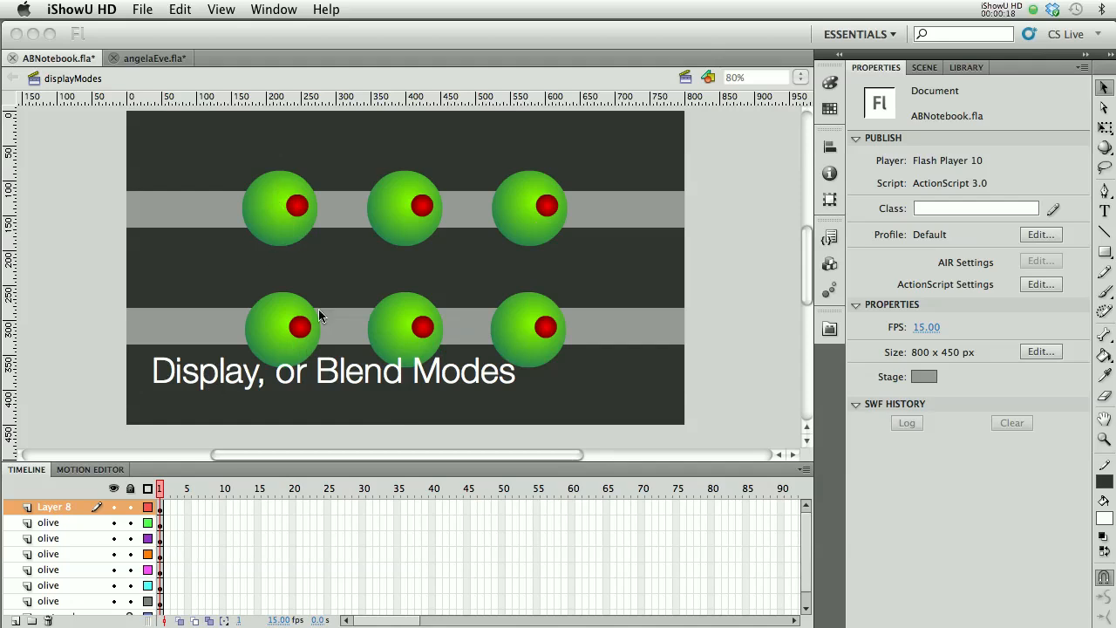
# - Hide Layer 8 with the title text and select the left olive in the upper row
pyautogui.click(114, 513)
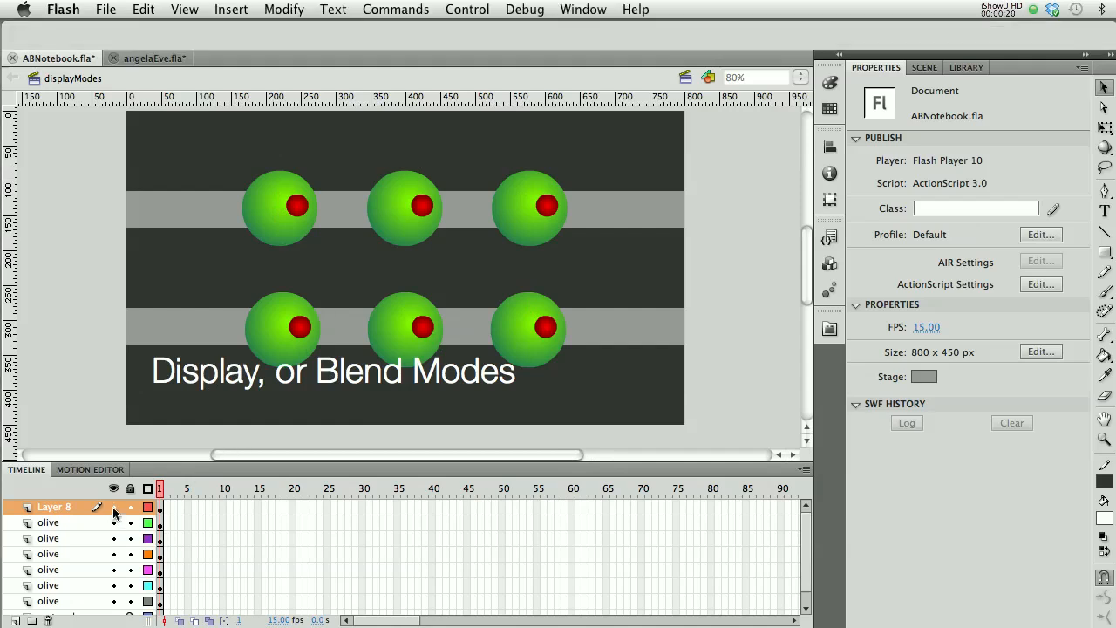
pyautogui.click(114, 509)
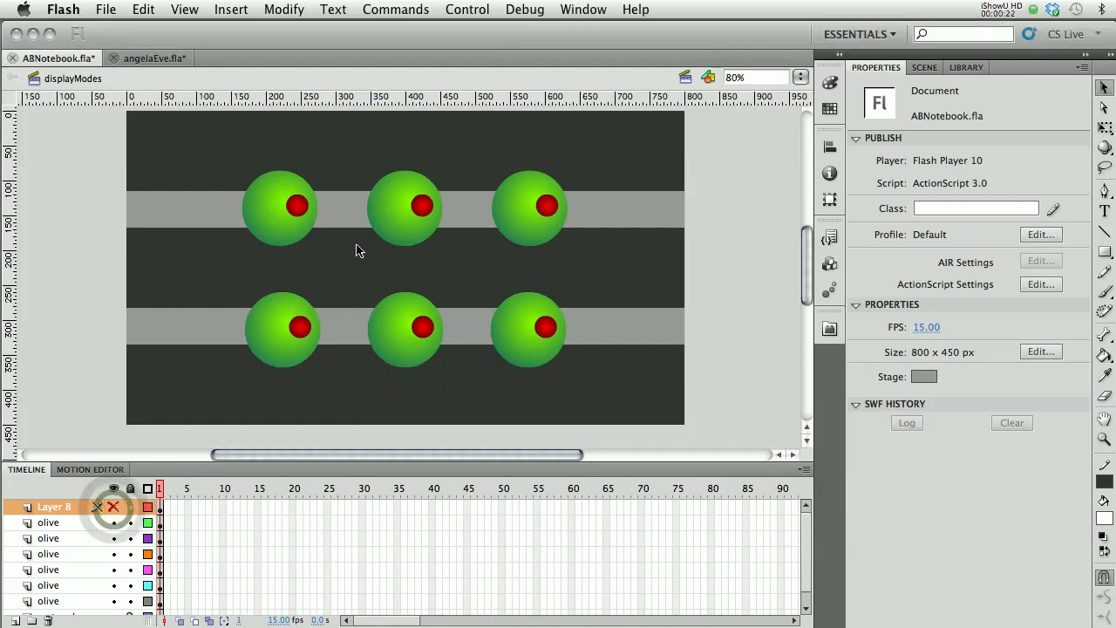
pyautogui.click(297, 232)
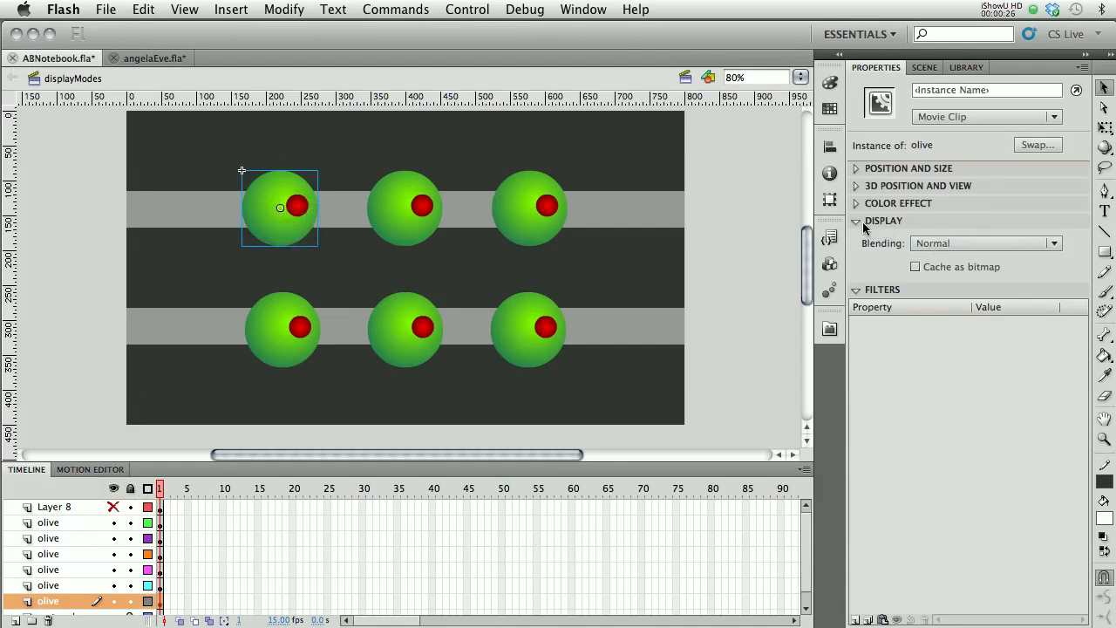
# - Switch the selected olive's instance type to Graphic and back to Movie Clip
pyautogui.click(954, 116)
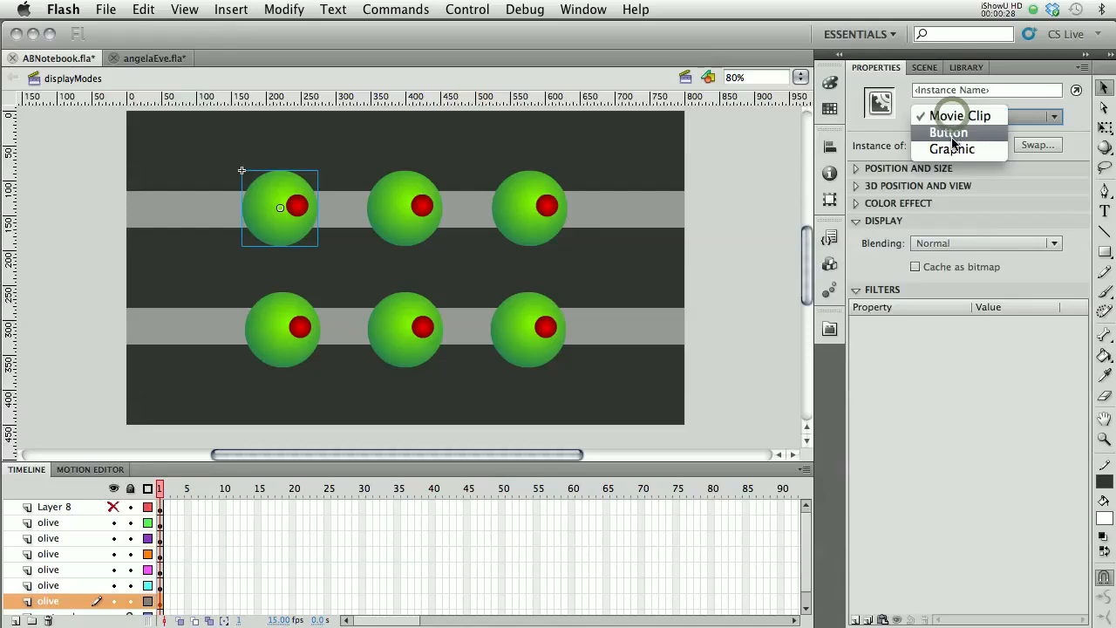
pyautogui.click(950, 149)
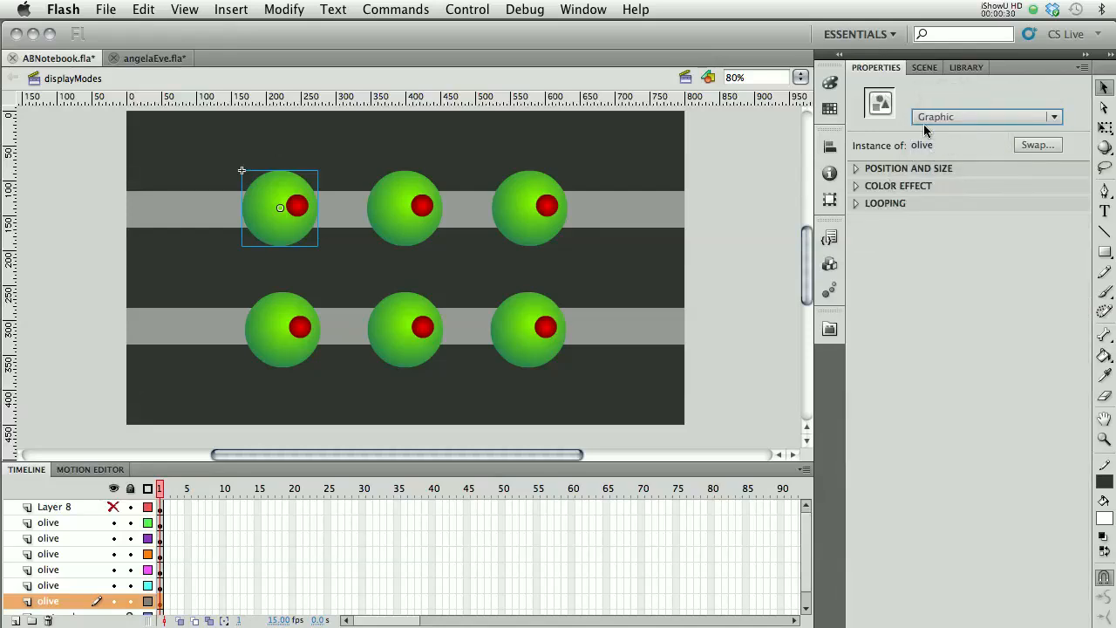
pyautogui.click(942, 116)
pyautogui.click(940, 116)
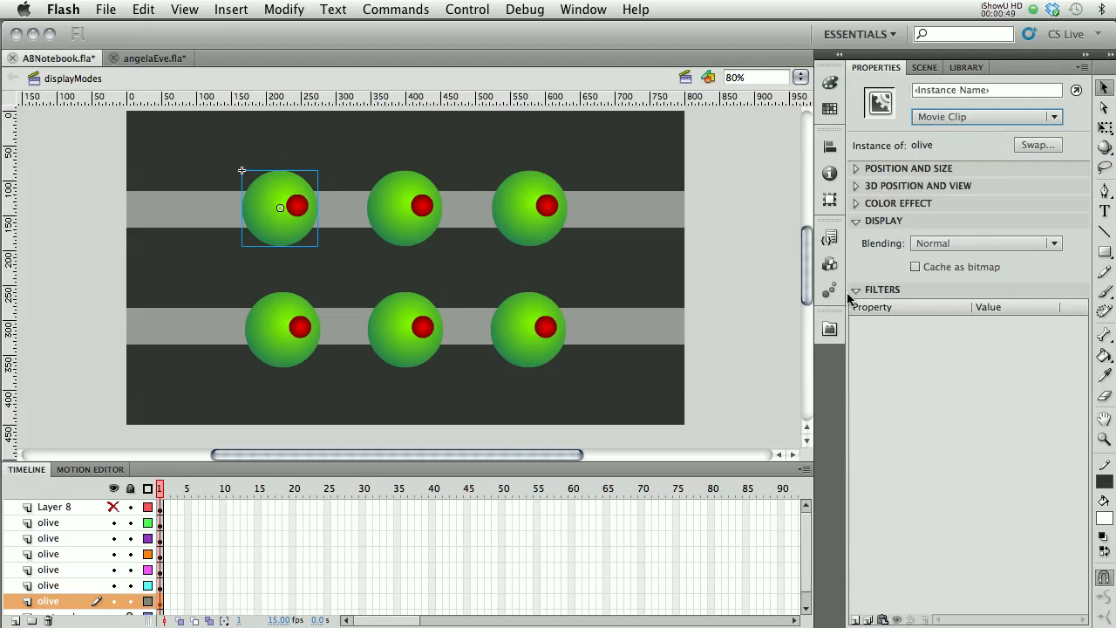
# - Set the blending of the upper row's left olive to Darken and its middle olive to Multiply
pyautogui.click(1022, 246)
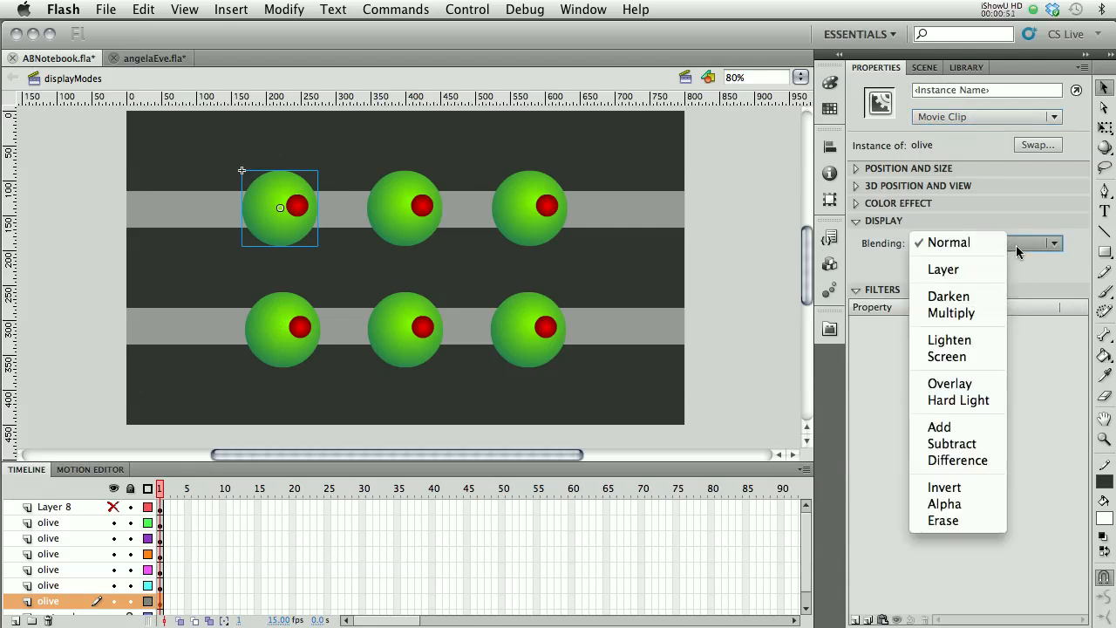
pyautogui.click(969, 301)
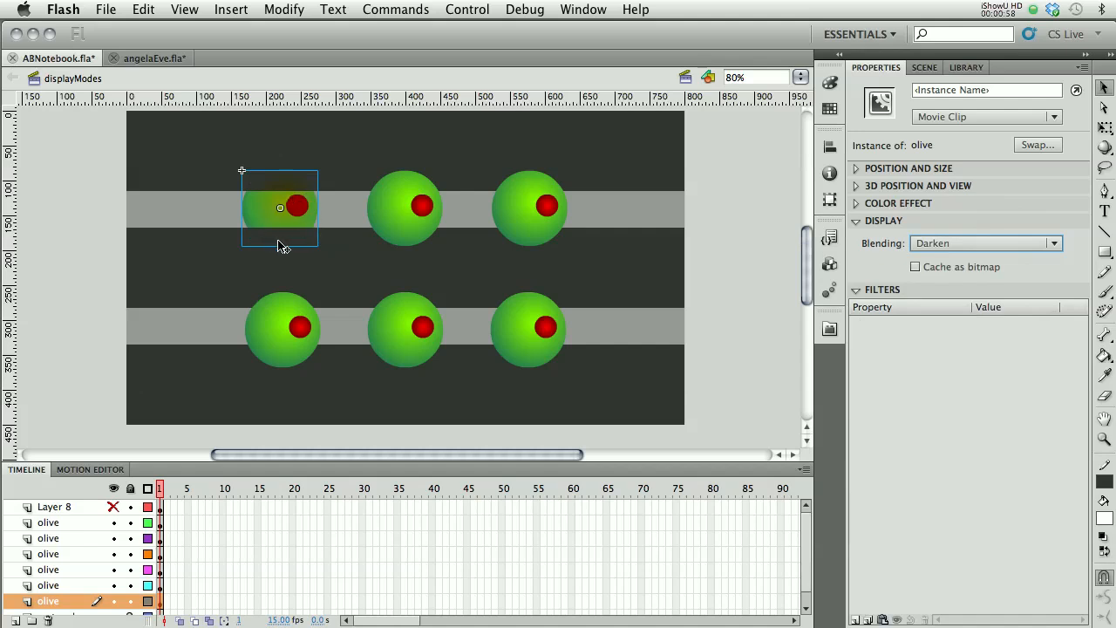
pyautogui.click(217, 208)
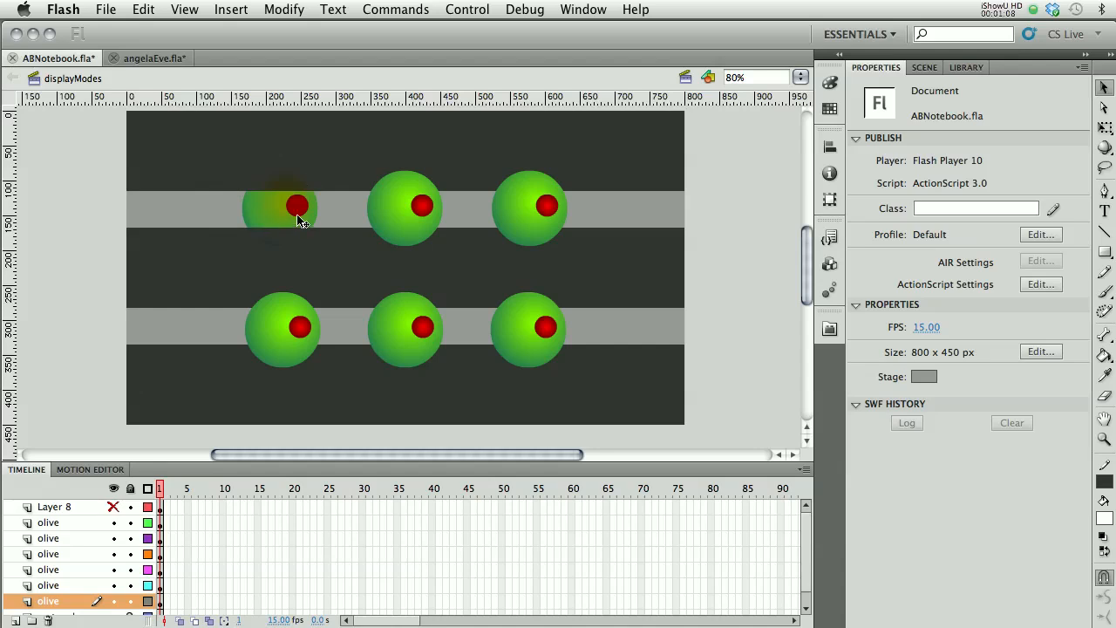
pyautogui.click(414, 230)
pyautogui.click(1007, 249)
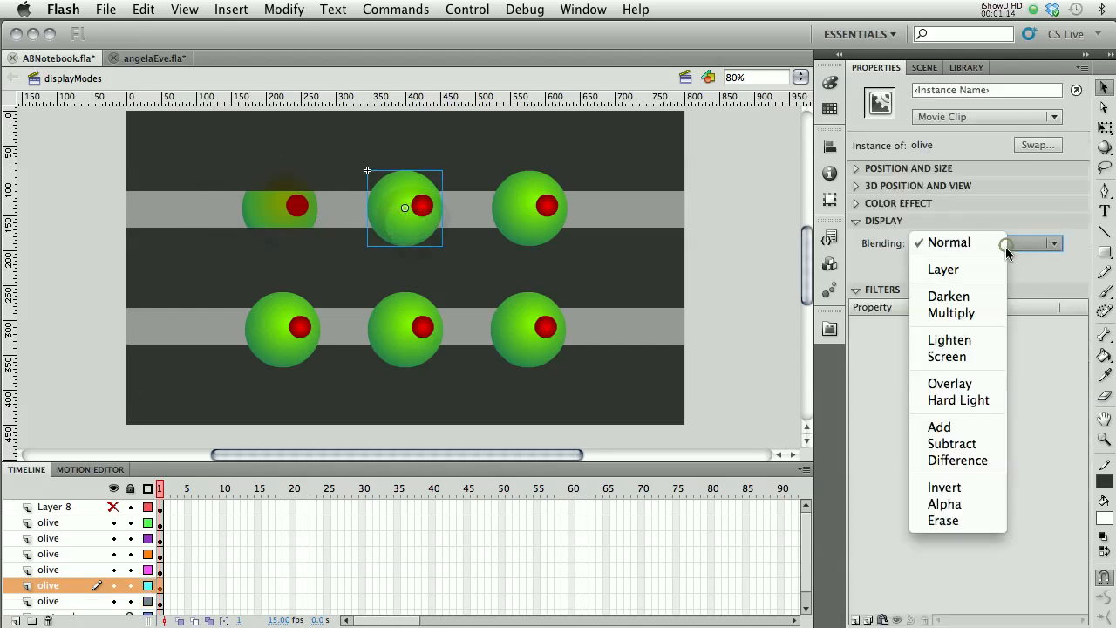
pyautogui.click(975, 314)
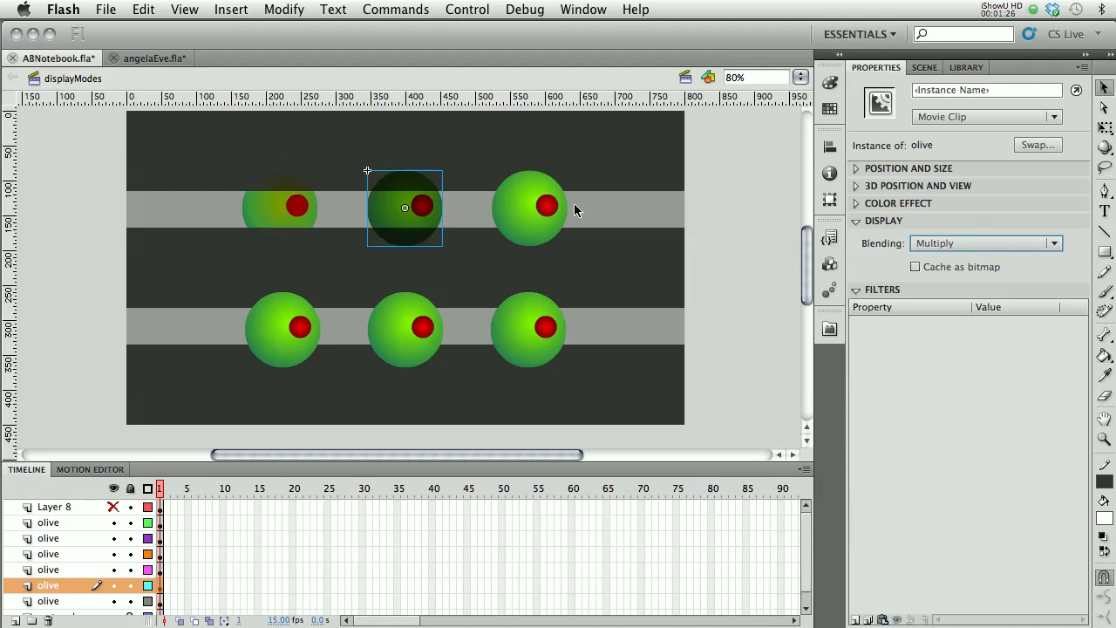
# - Set the blending of the upper row's right olive to Lighten and the lower row's left olive to Screen
pyautogui.click(531, 208)
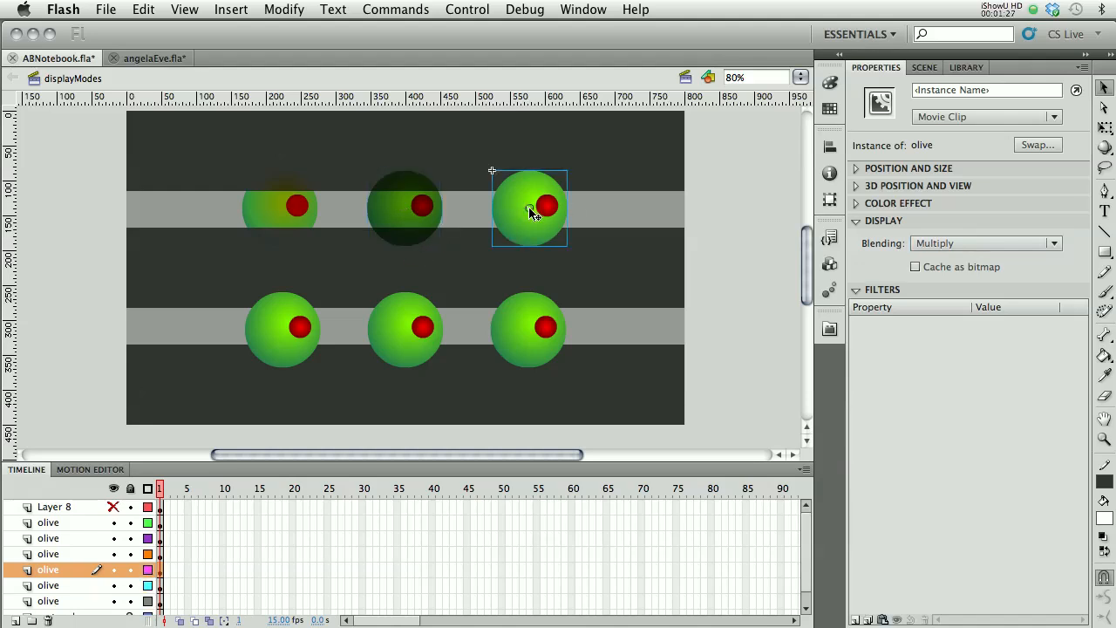
pyautogui.click(922, 249)
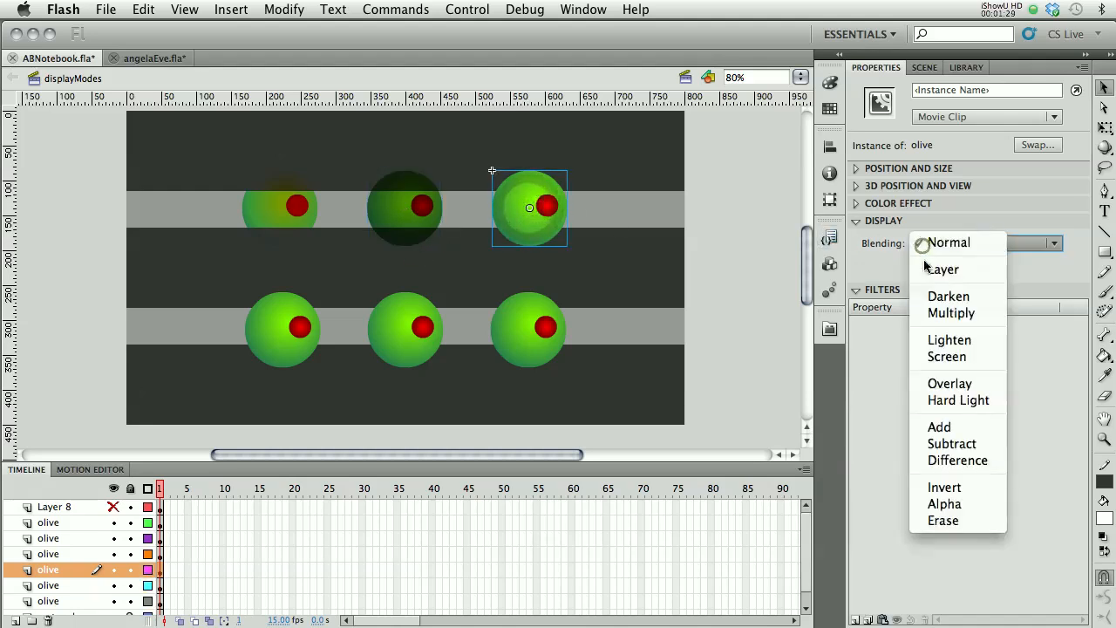
pyautogui.click(939, 348)
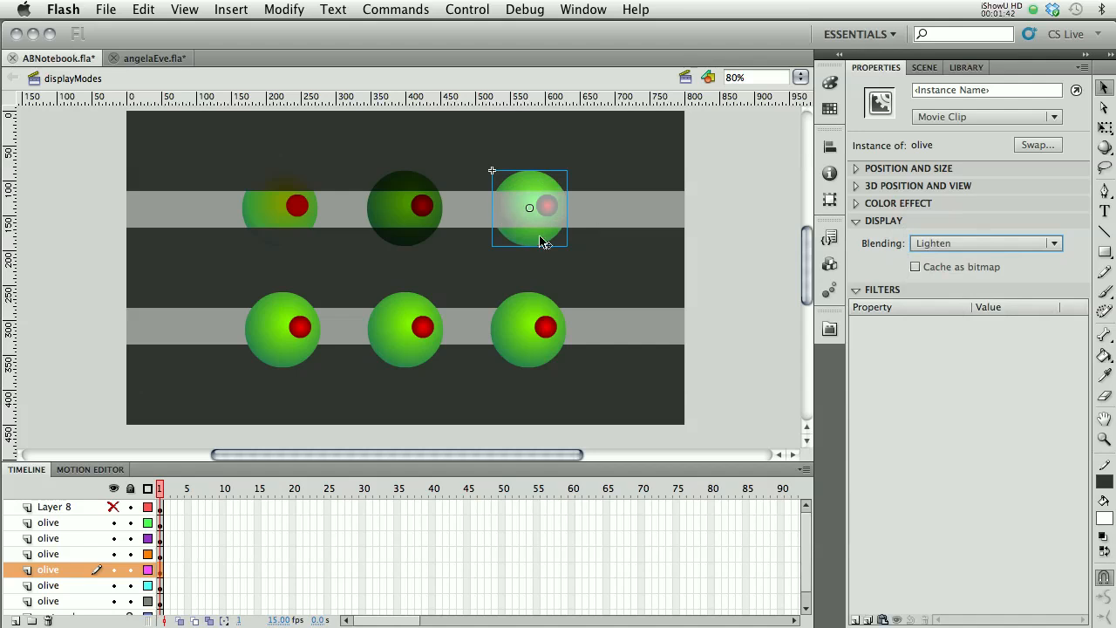
pyautogui.click(281, 349)
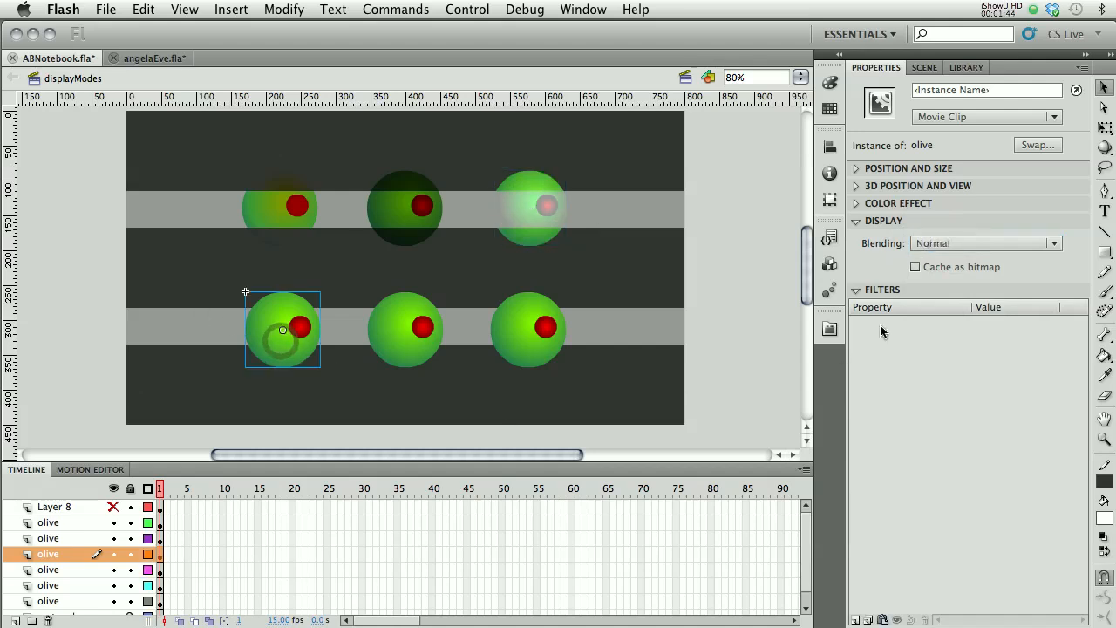
pyautogui.click(972, 243)
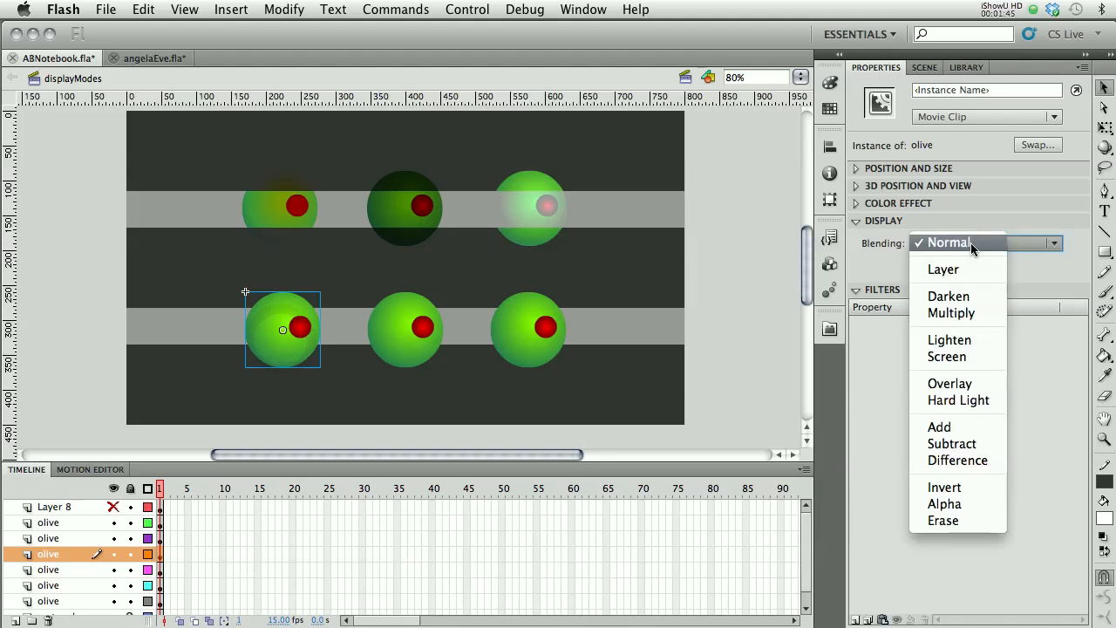
pyautogui.click(962, 359)
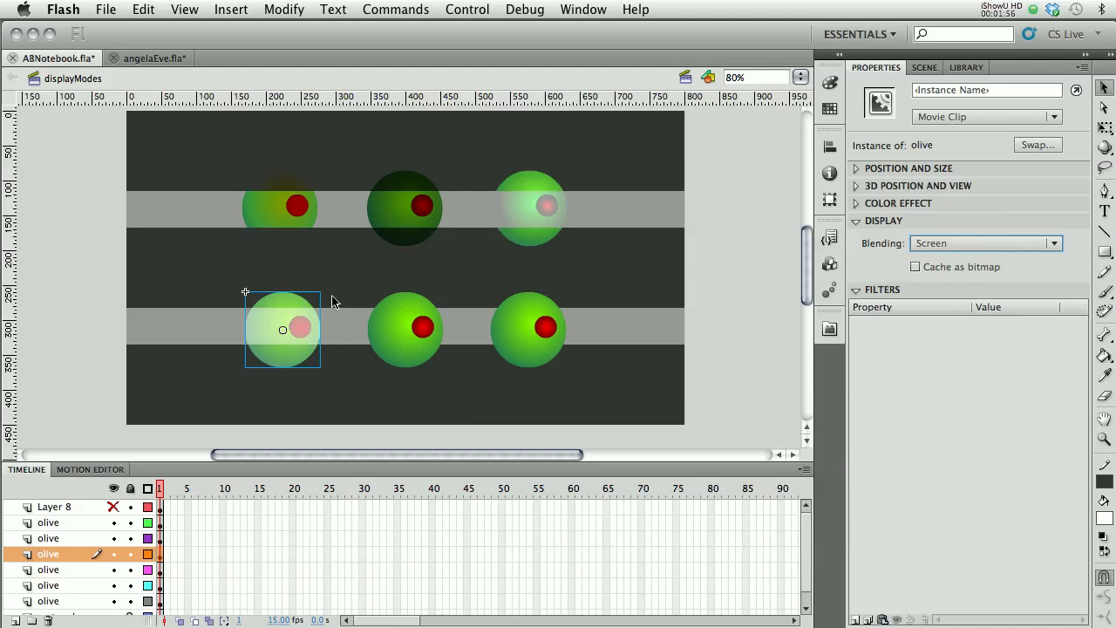
pyautogui.click(346, 339)
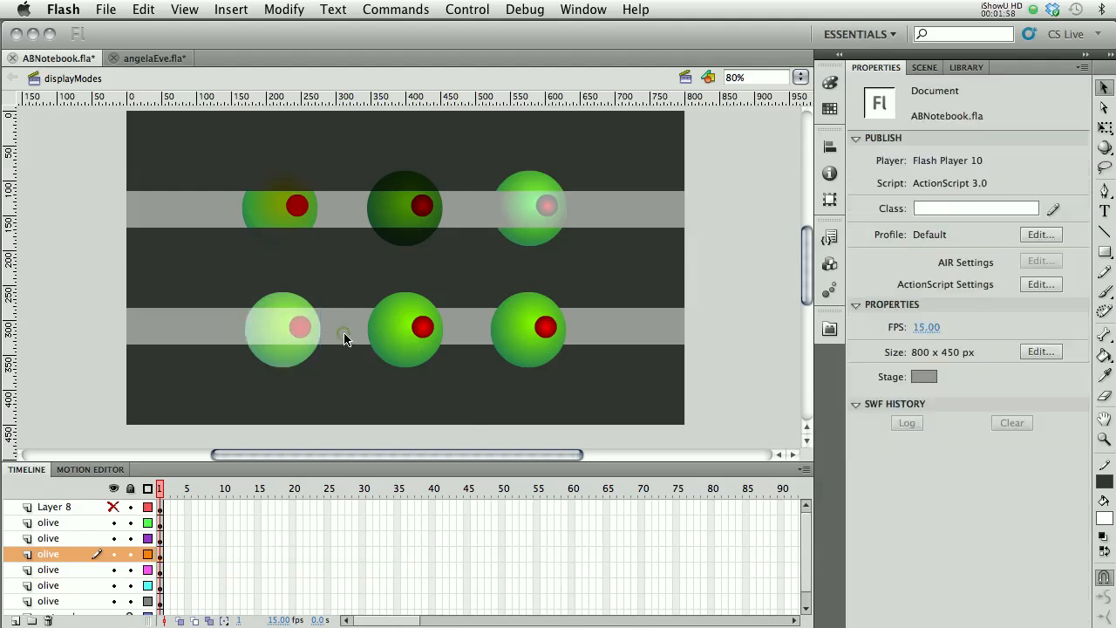
# - Set the blending of the lower row's middle olive to Subtract and its right olive to Invert
pyautogui.click(423, 359)
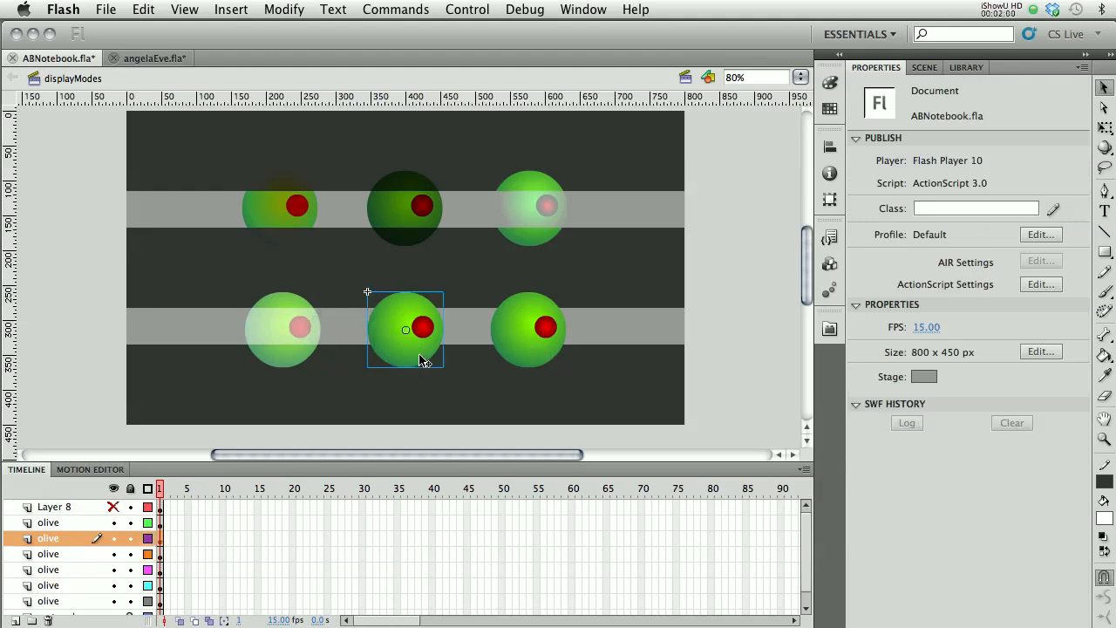
pyautogui.click(990, 244)
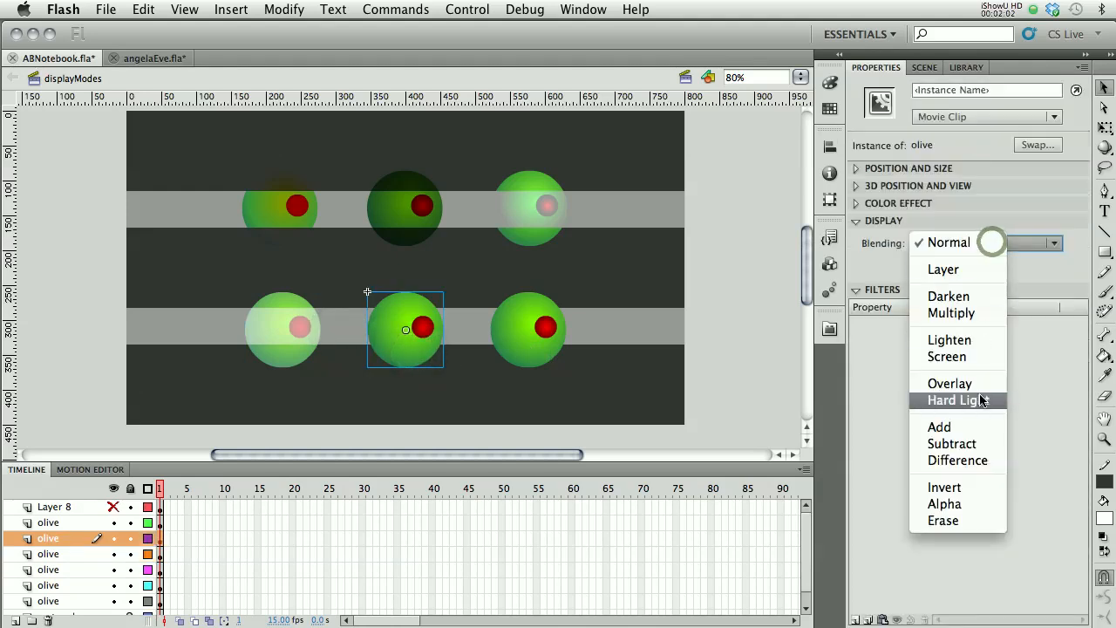
pyautogui.click(951, 444)
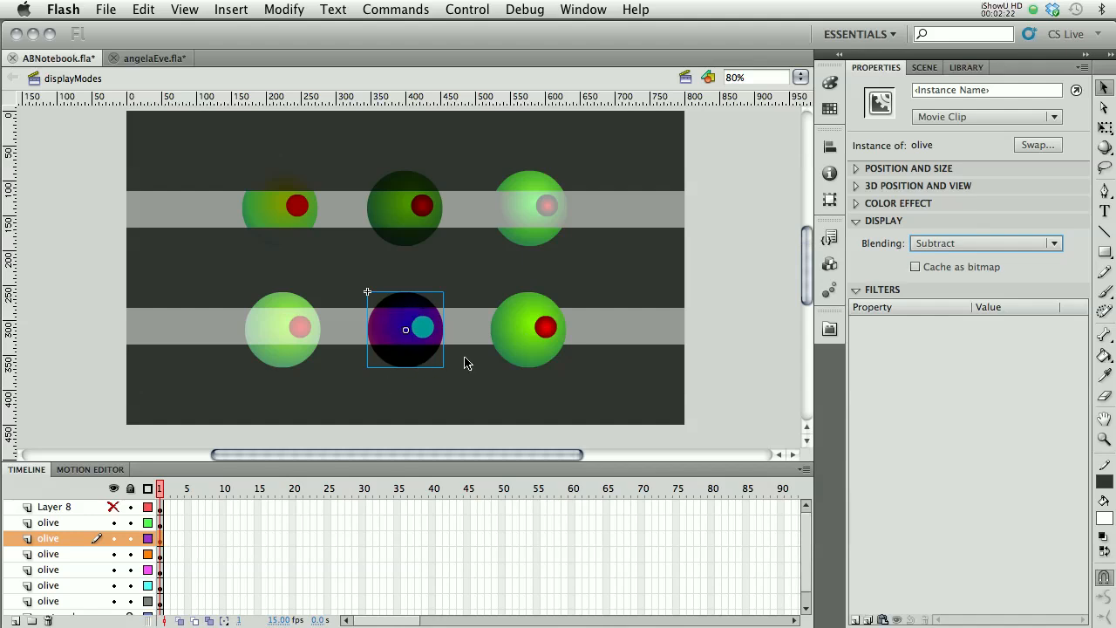
pyautogui.click(523, 344)
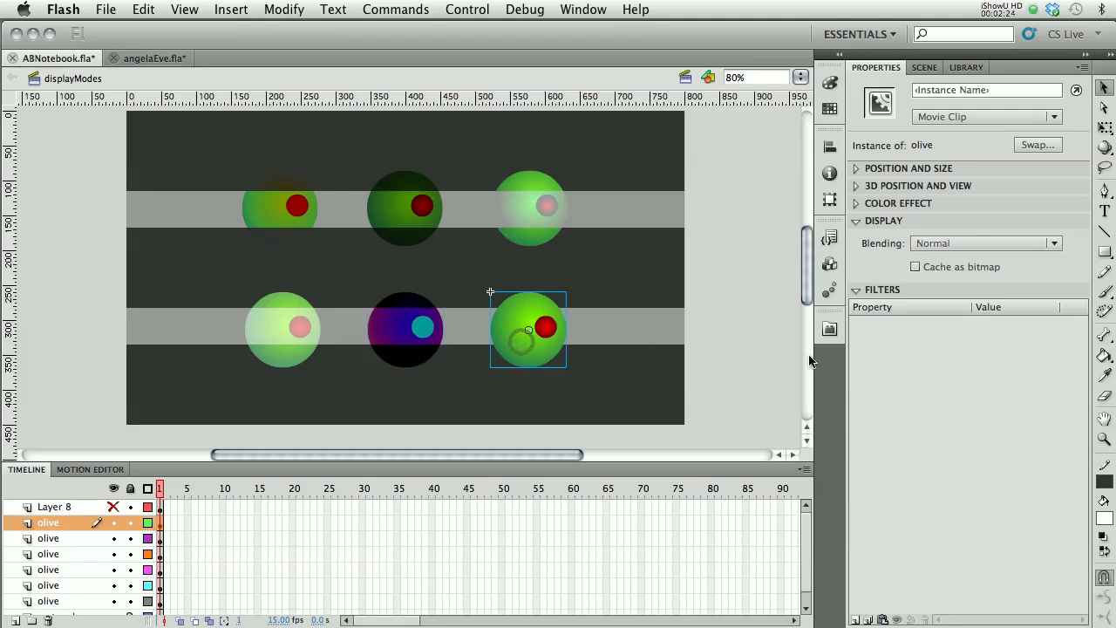
pyautogui.click(990, 244)
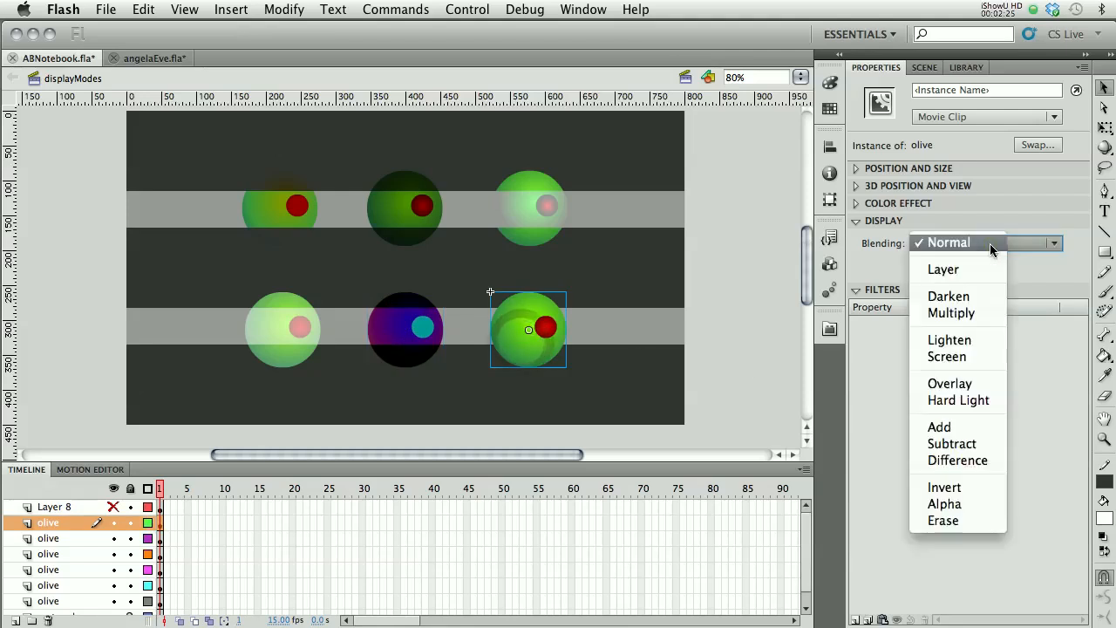
pyautogui.click(961, 490)
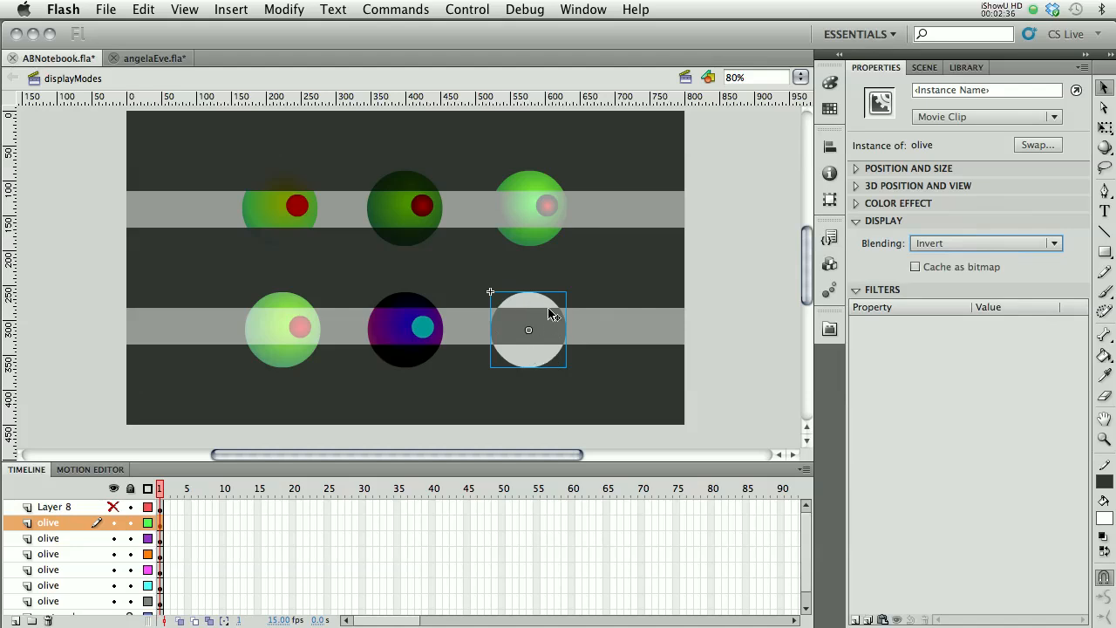
pyautogui.click(581, 321)
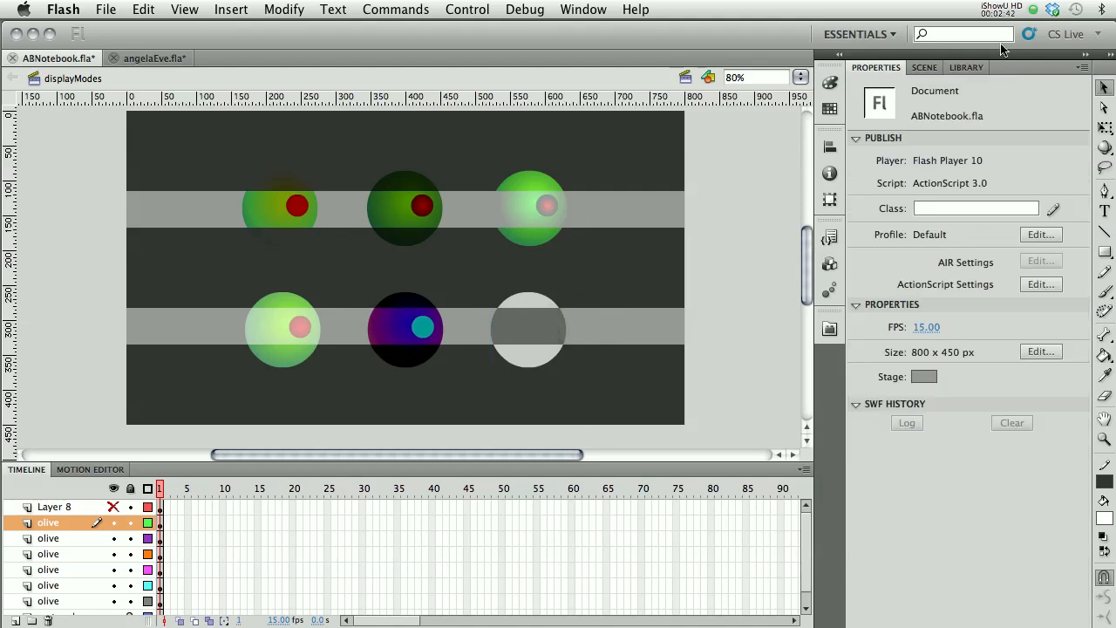
# - Open the displayModesAnimated scene and hide Layer 7 containing the title text
pyautogui.click(931, 68)
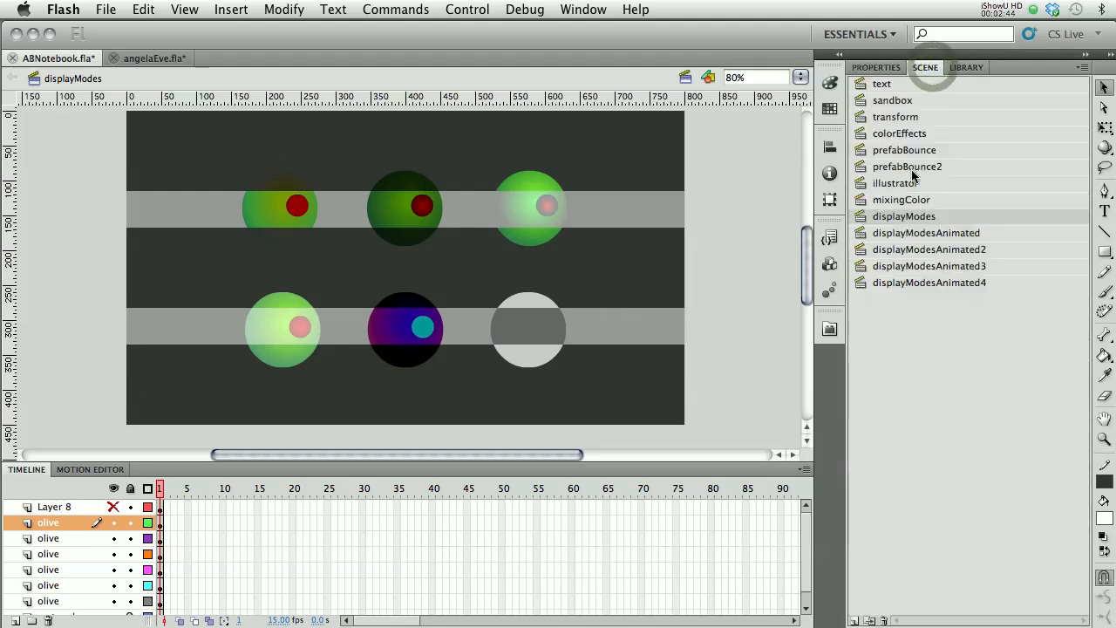
pyautogui.click(902, 233)
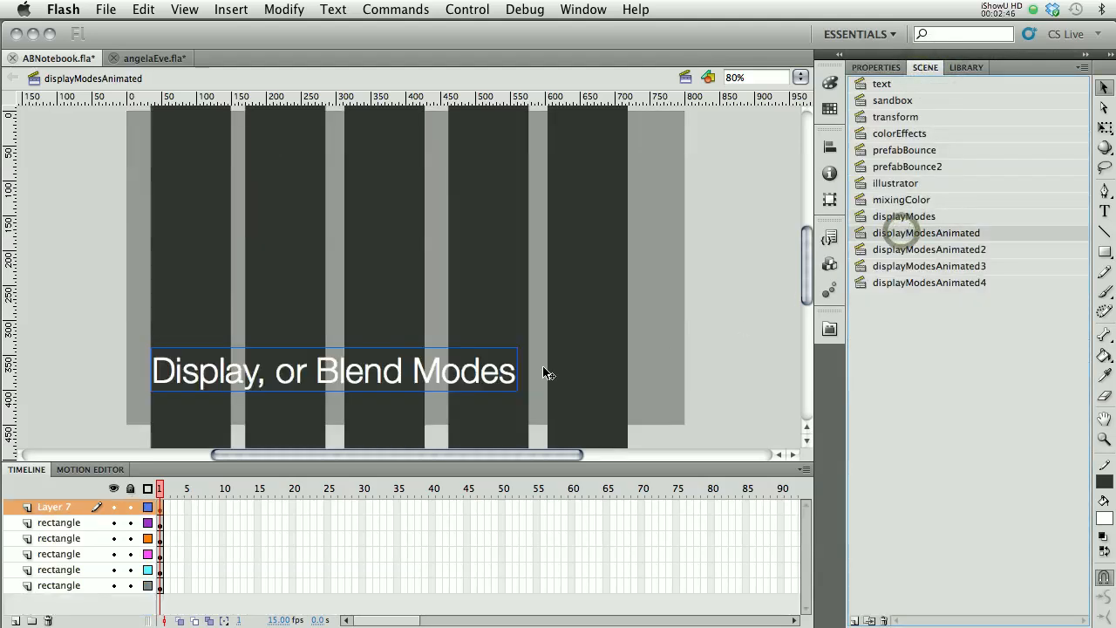
pyautogui.click(113, 488)
pyautogui.click(113, 491)
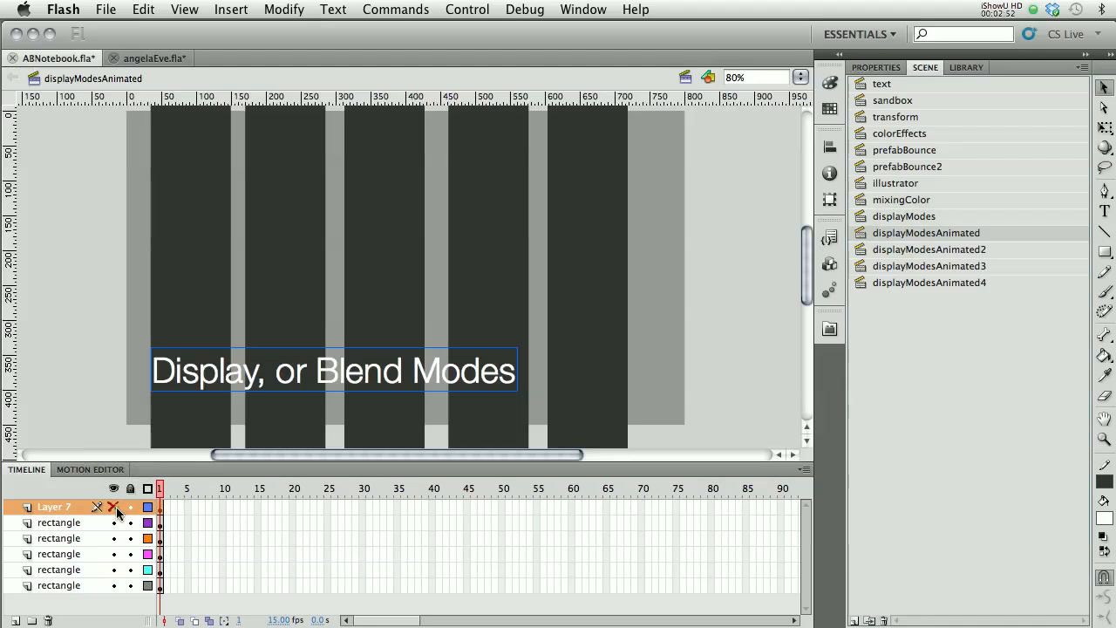
pyautogui.click(113, 507)
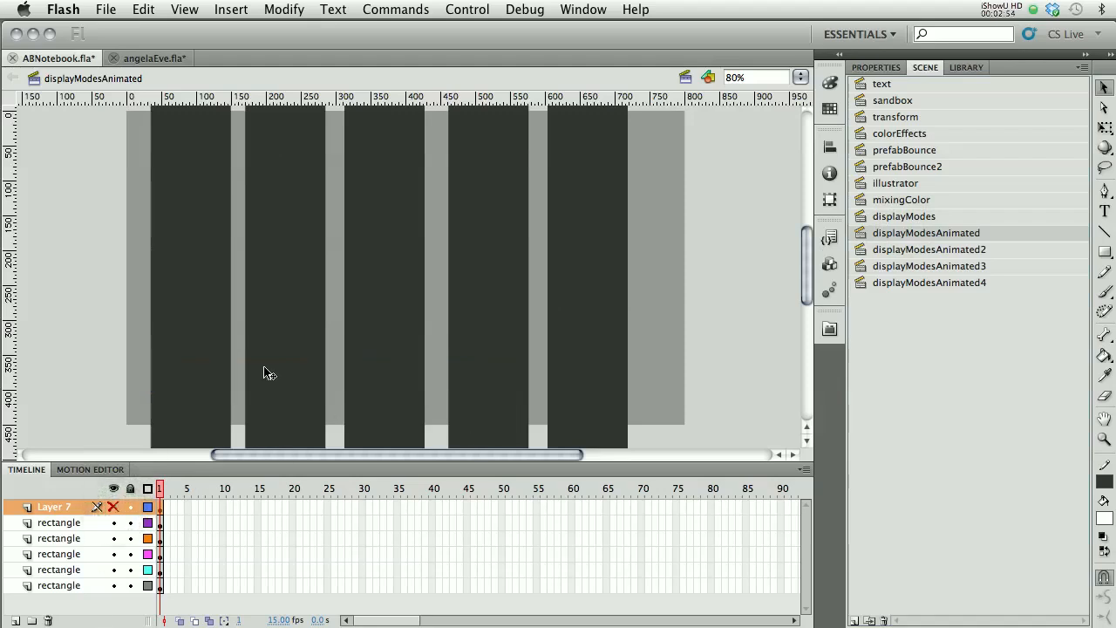
# - Open the displayModesAnimated2 scene and hide every layer except the bottommost rectangle layer
pyautogui.click(861, 249)
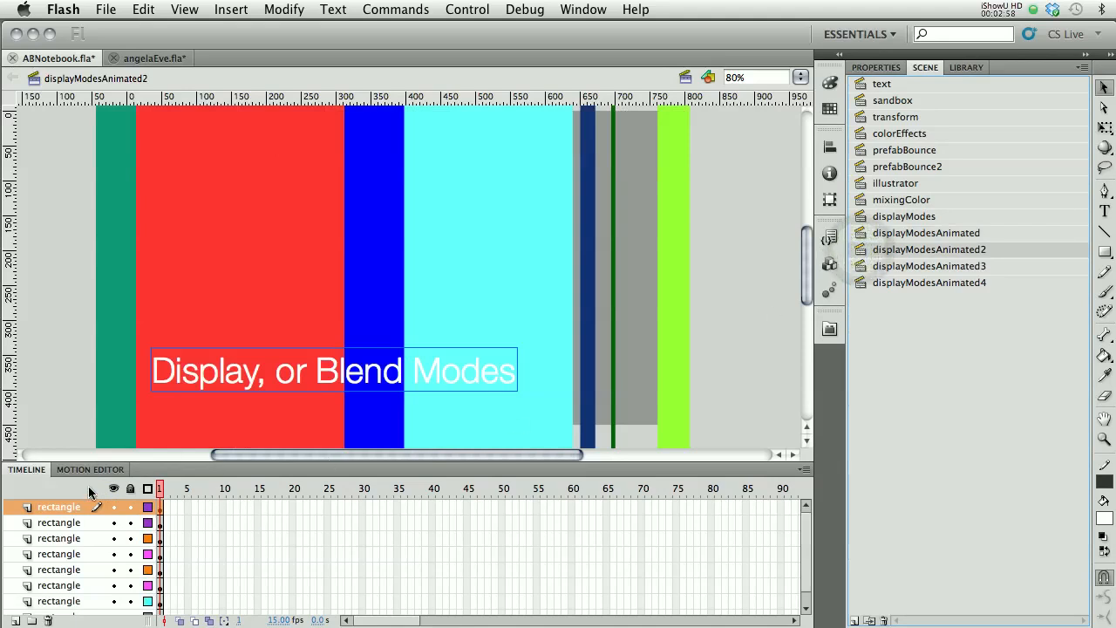
pyautogui.click(114, 507)
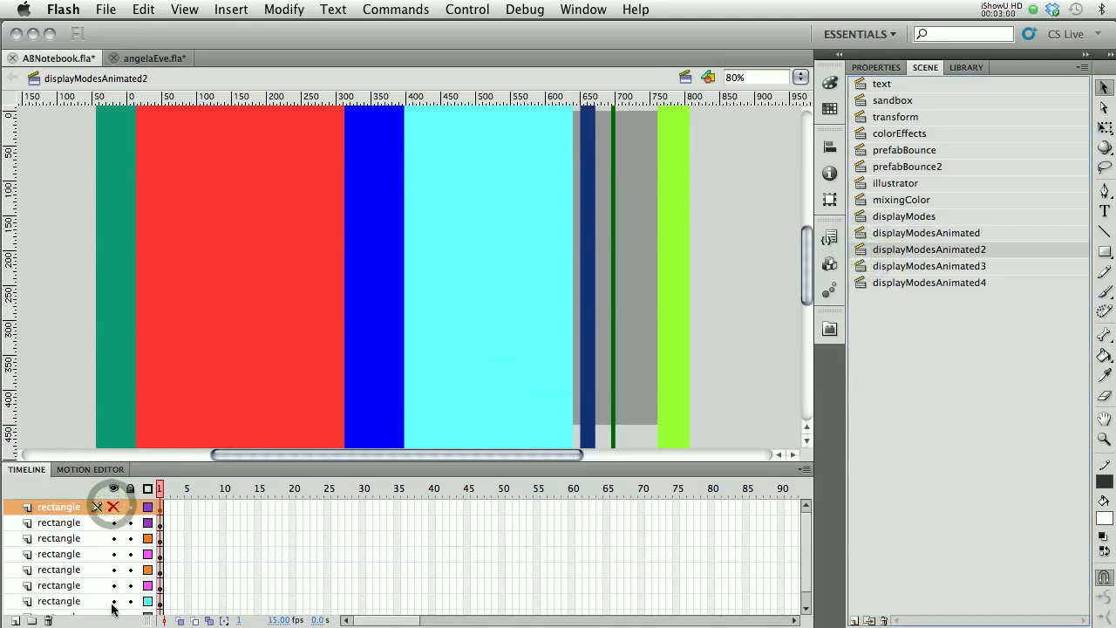
pyautogui.scroll(-1, 191, 577)
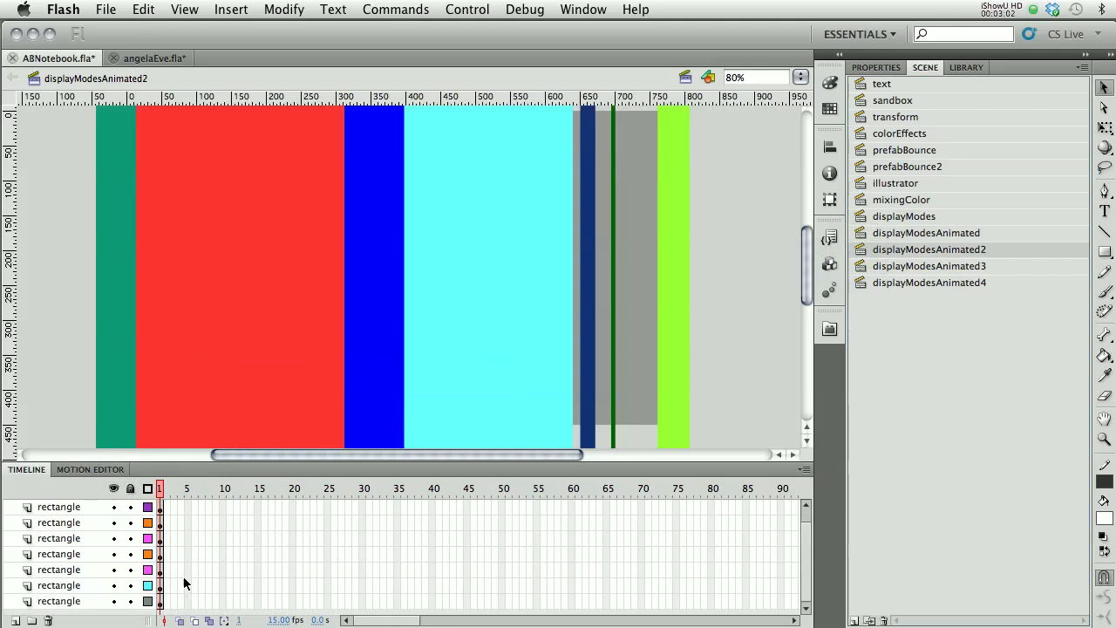
pyautogui.moveTo(115, 595); pyautogui.dragTo(133, 462)
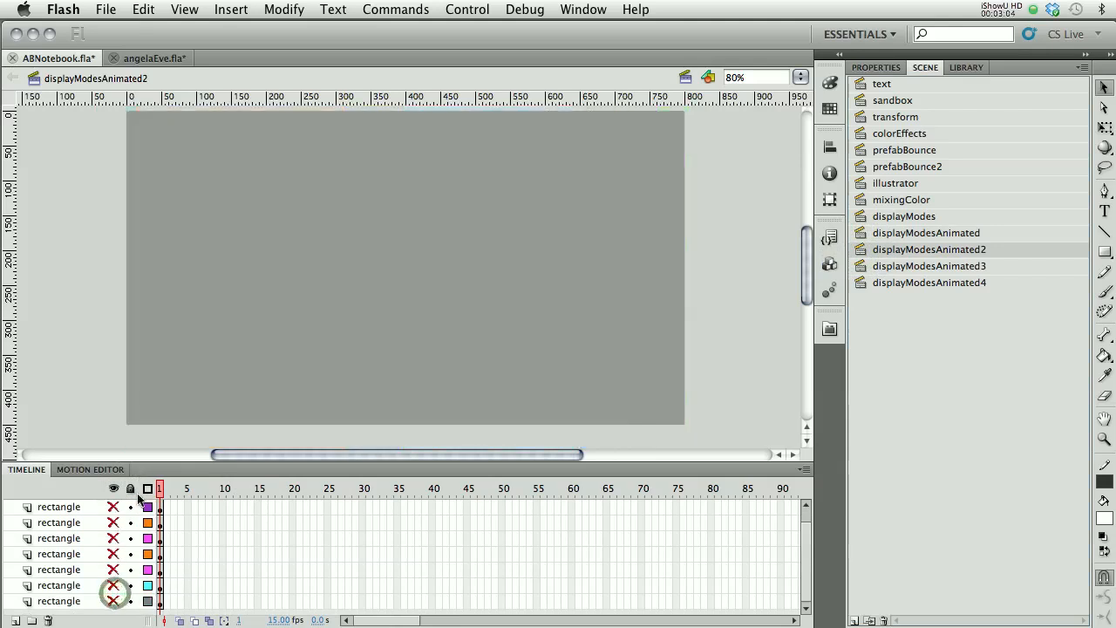
pyautogui.click(114, 601)
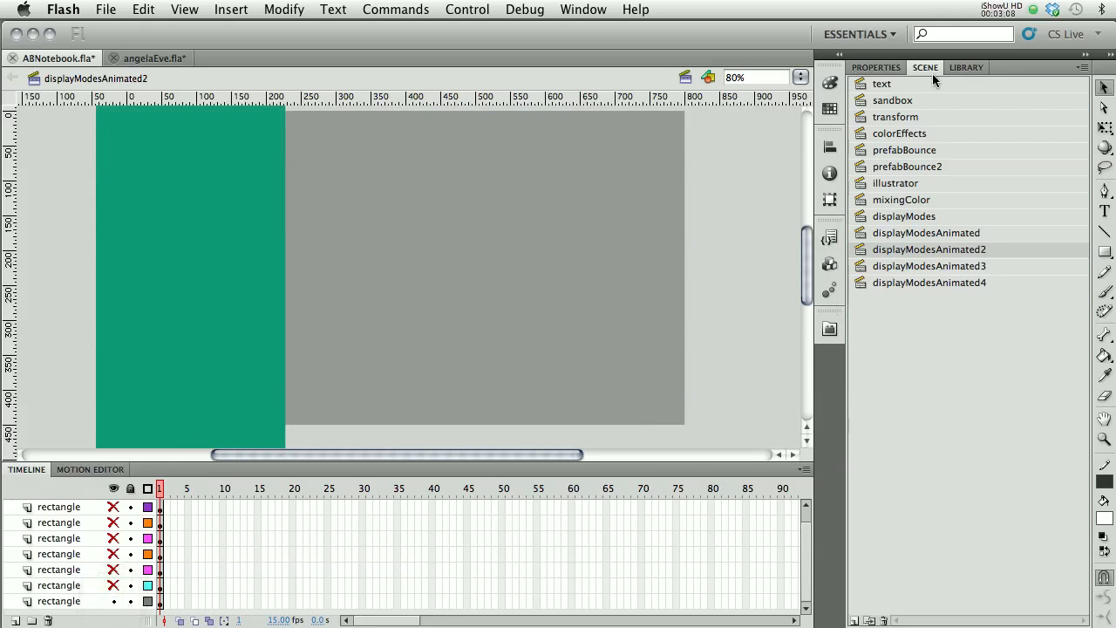
# - Select the teal rectangle instance and show its color effect settings
pyautogui.click(894, 68)
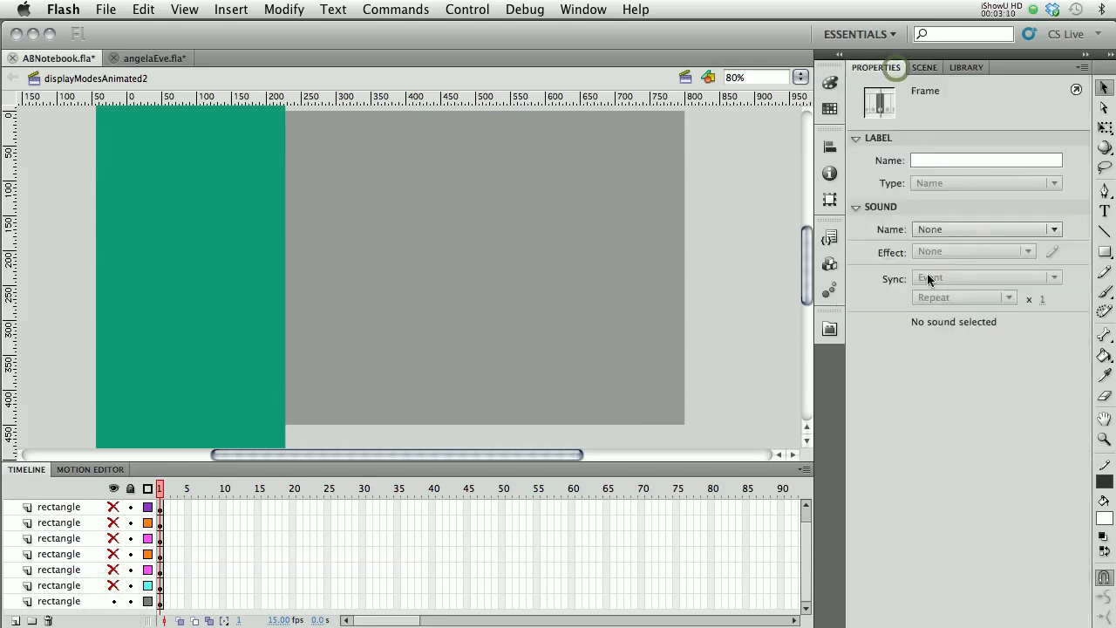
pyautogui.click(258, 300)
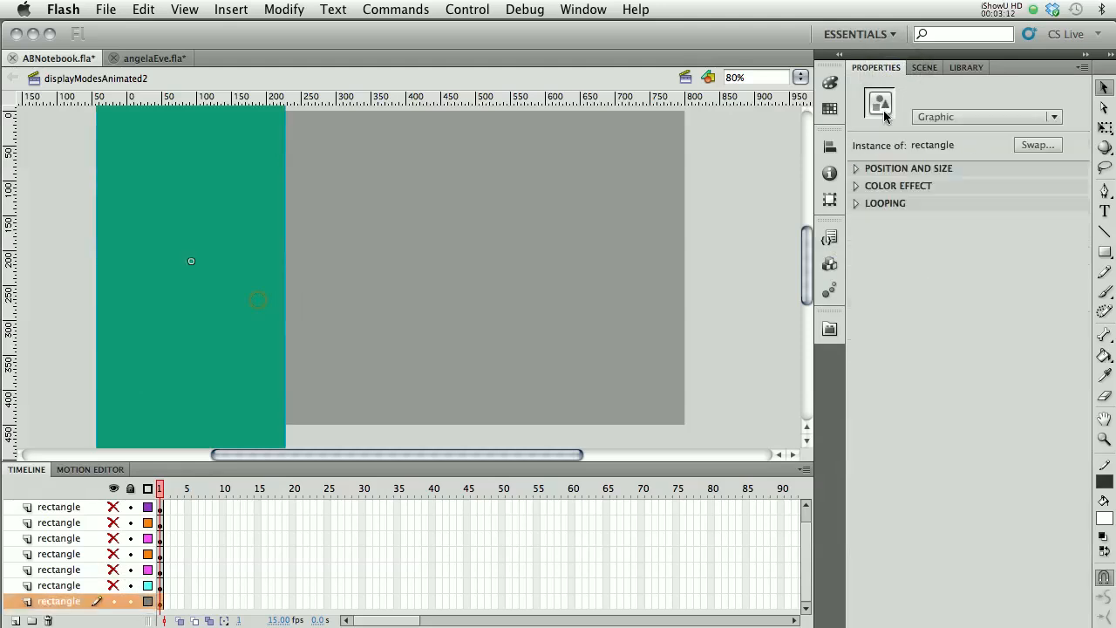
pyautogui.click(858, 187)
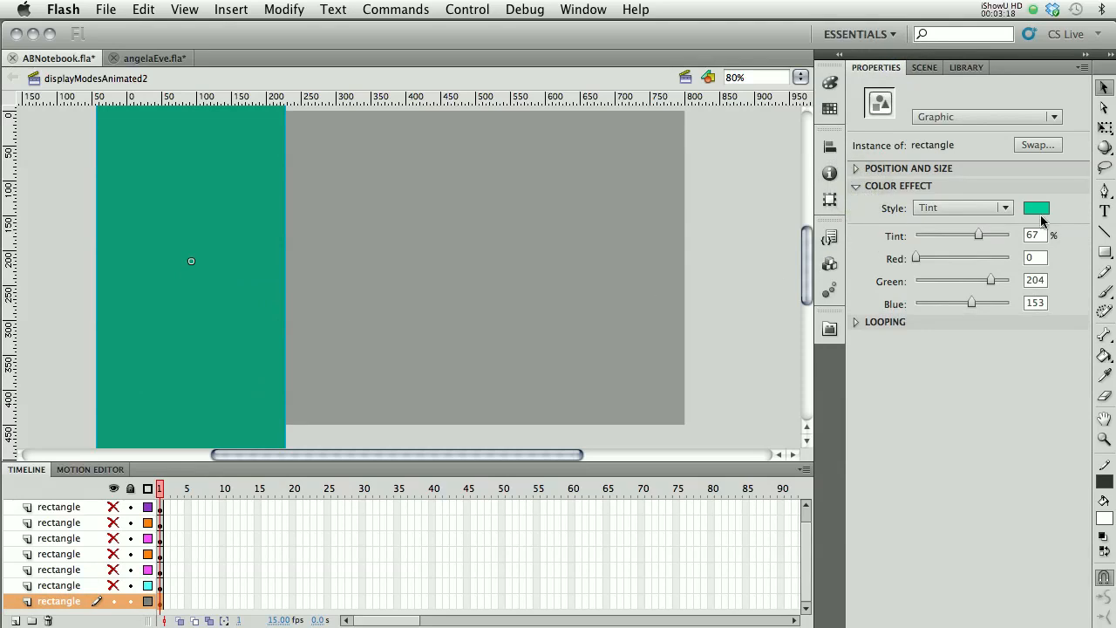
# - Reveal the red, blue and cyan rectangle layers one by one, selecting each instance to show its tint settings
pyautogui.click(112, 585)
pyautogui.click(160, 587)
pyautogui.click(232, 415)
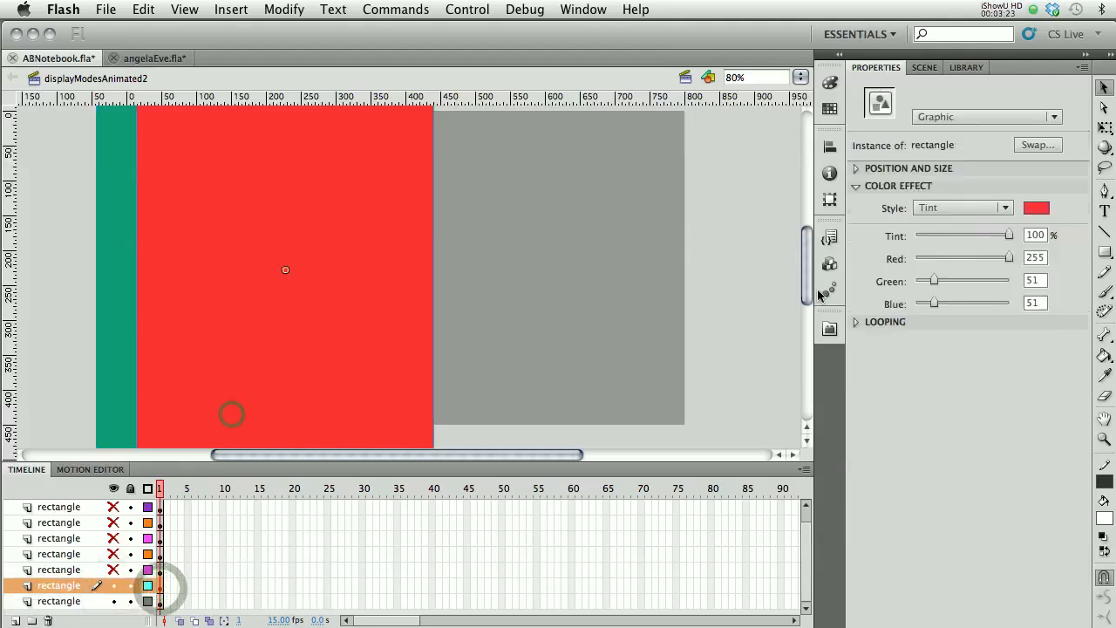
pyautogui.click(112, 569)
pyautogui.click(379, 341)
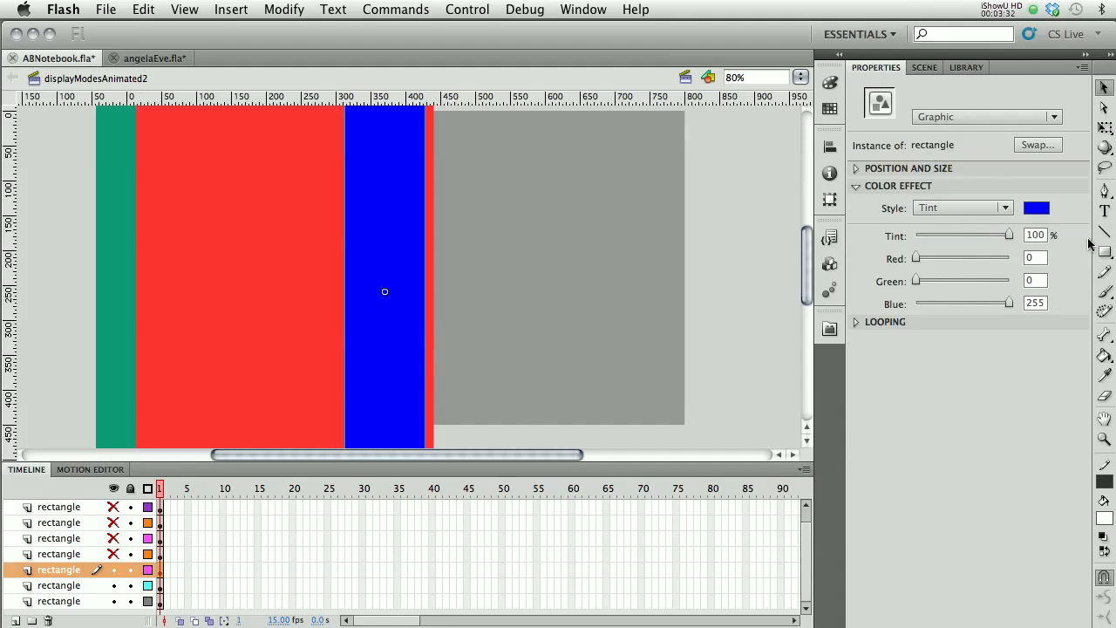
pyautogui.click(113, 553)
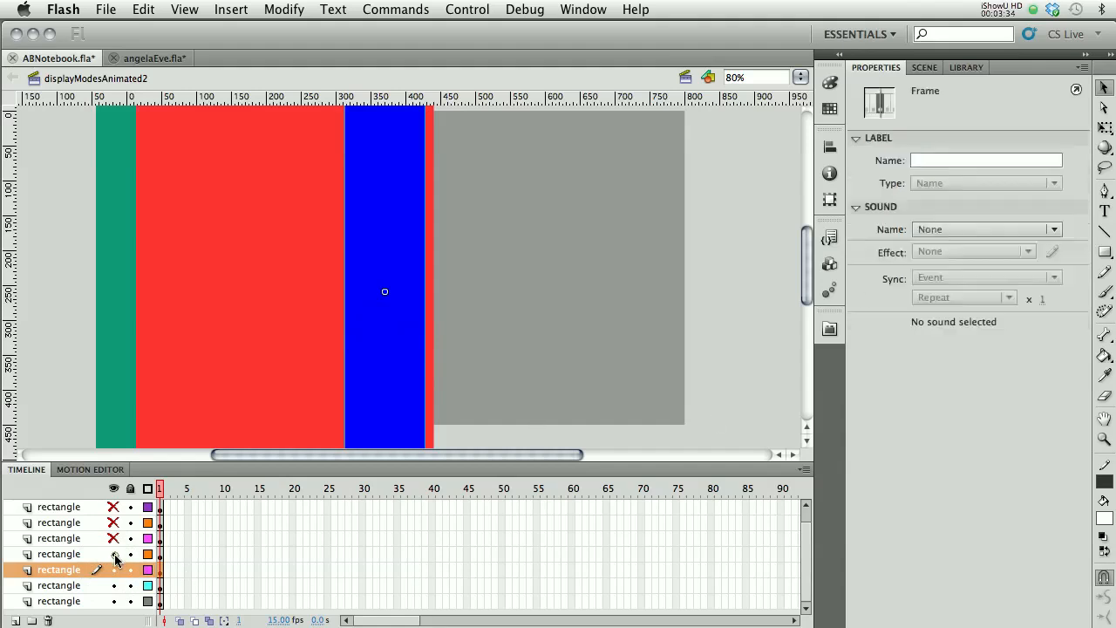
pyautogui.click(462, 356)
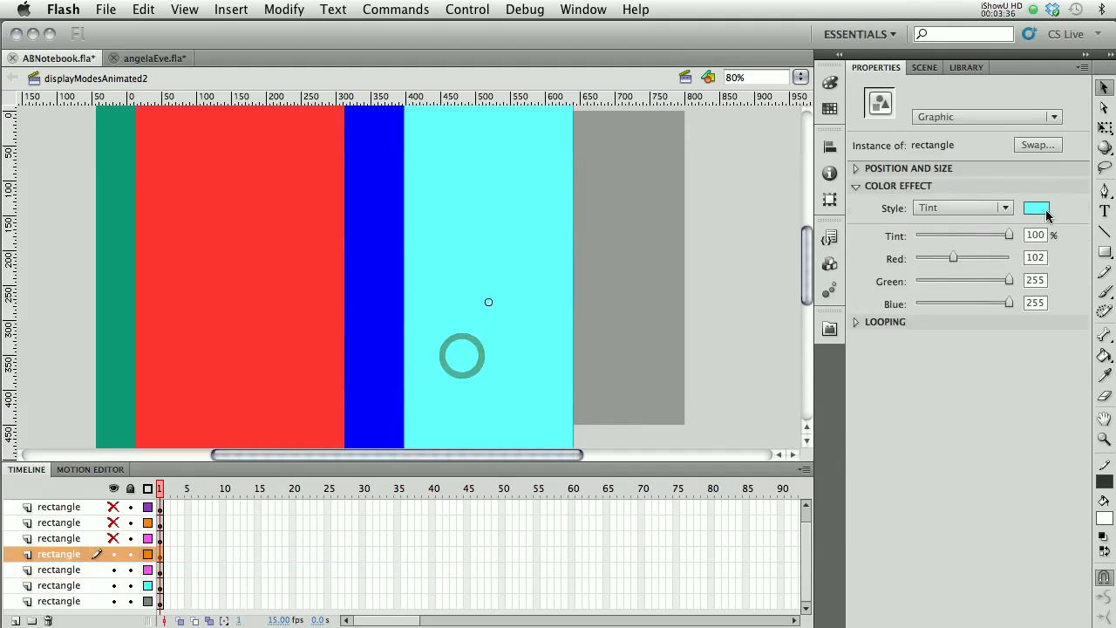
# - Reveal the three remaining rectangle layers, selecting each instance, and set the dark blue rectangle's tint to 100%
pyautogui.click(118, 538)
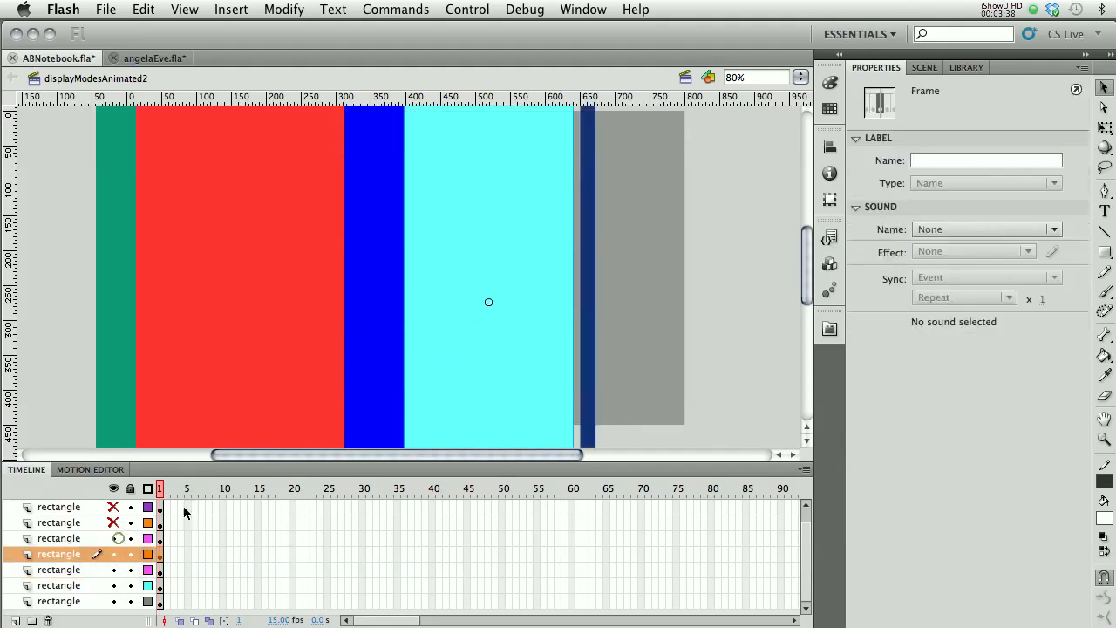
pyautogui.click(591, 369)
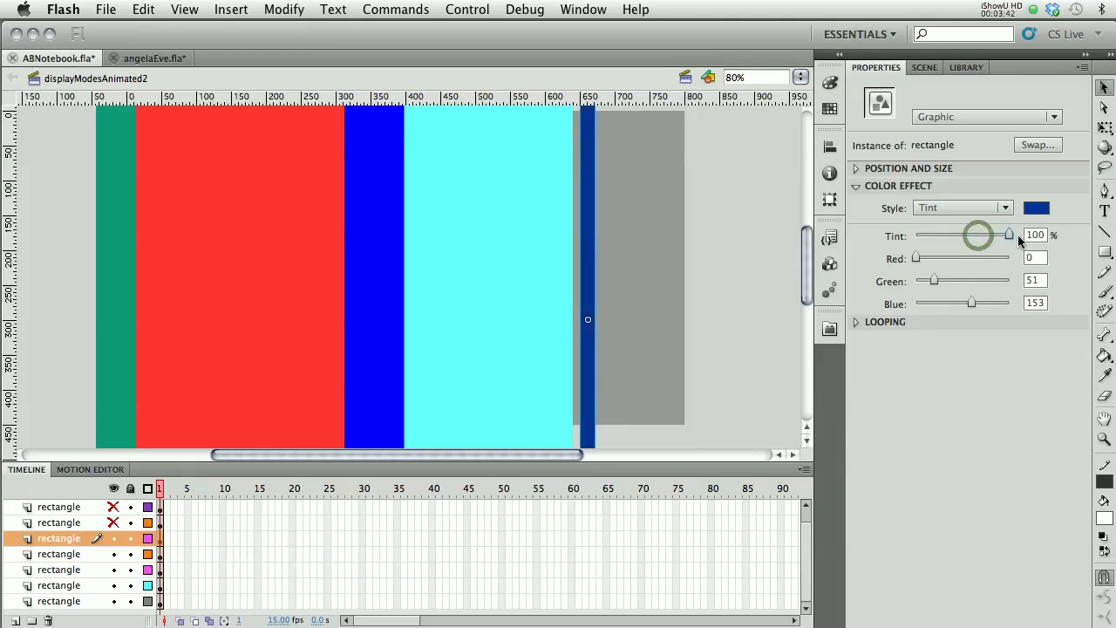
pyautogui.click(115, 524)
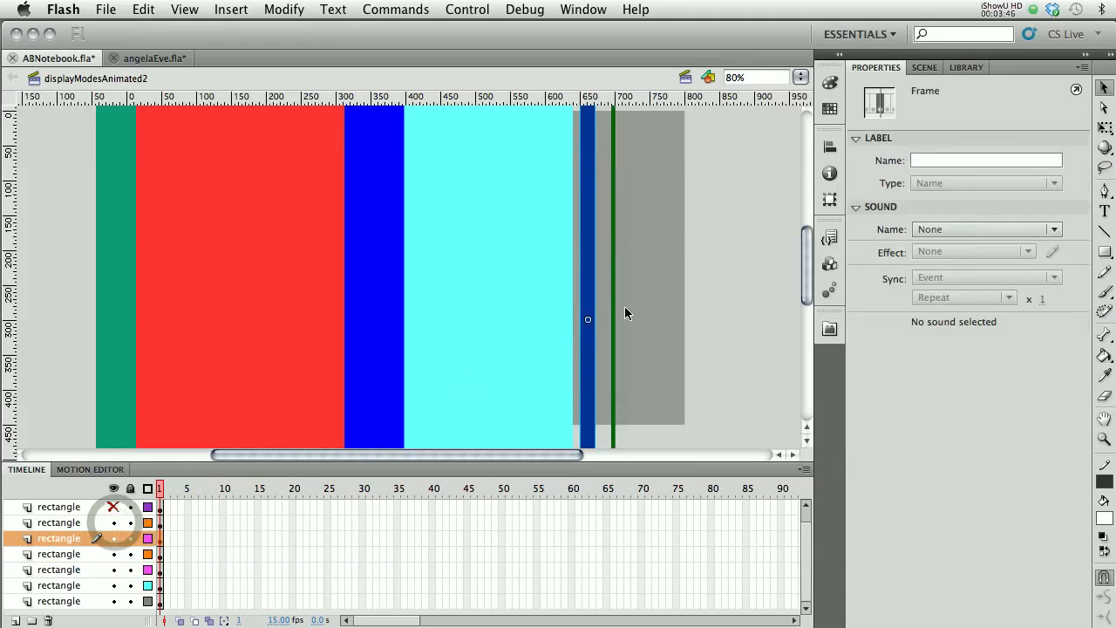
pyautogui.click(614, 316)
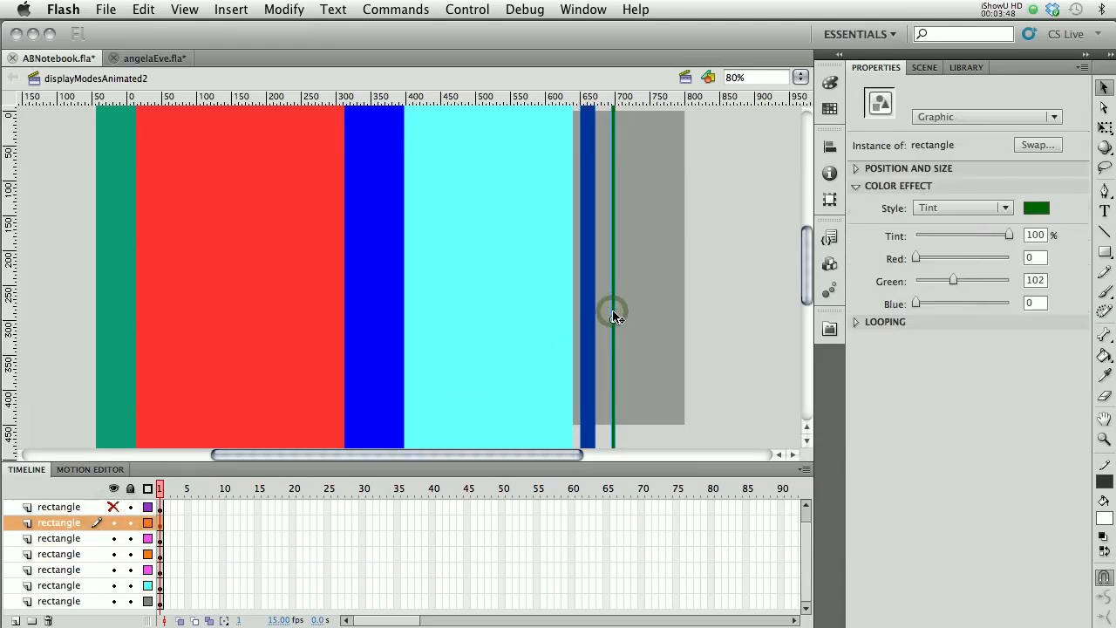
pyautogui.click(114, 507)
pyautogui.click(682, 337)
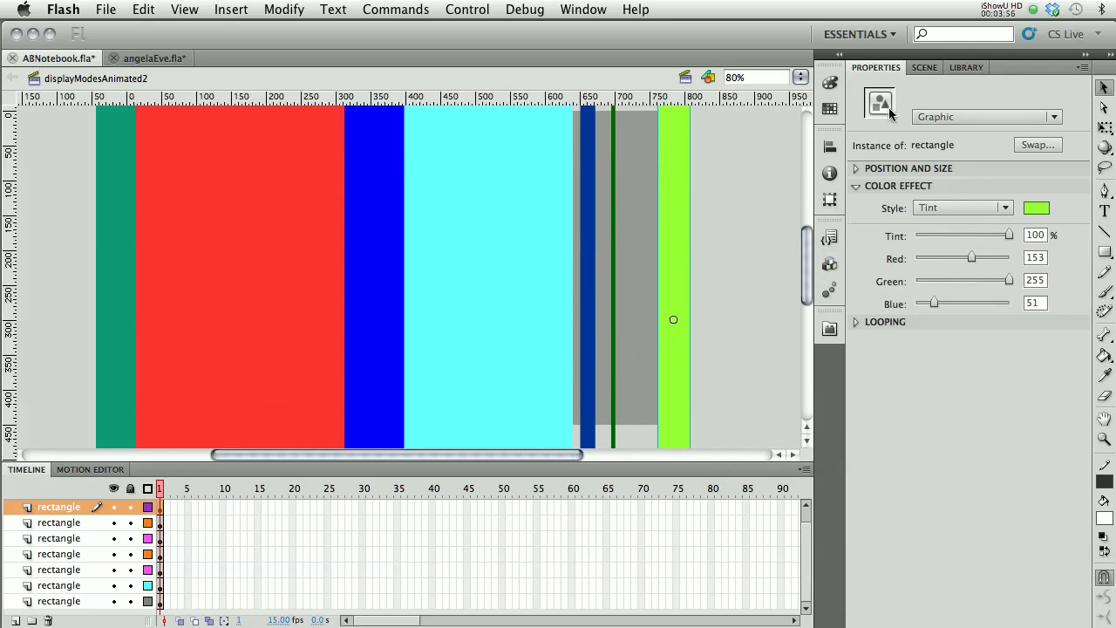
# - Open the displayModesAnimated3 scene and hide every layer except the bottommost rectangle layer
pyautogui.click(926, 68)
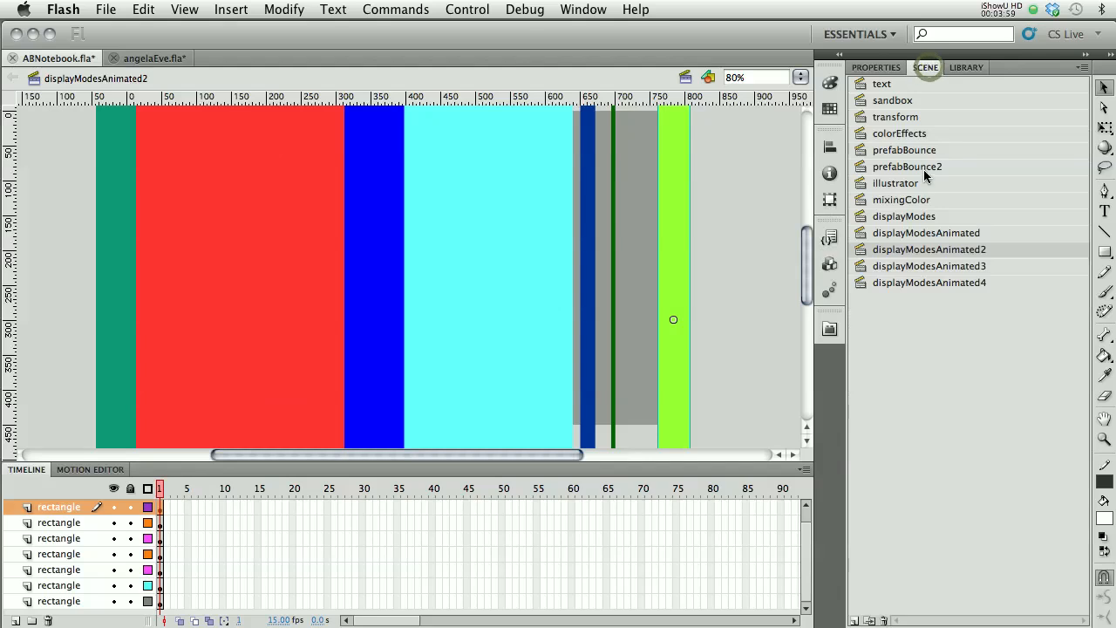
pyautogui.click(907, 266)
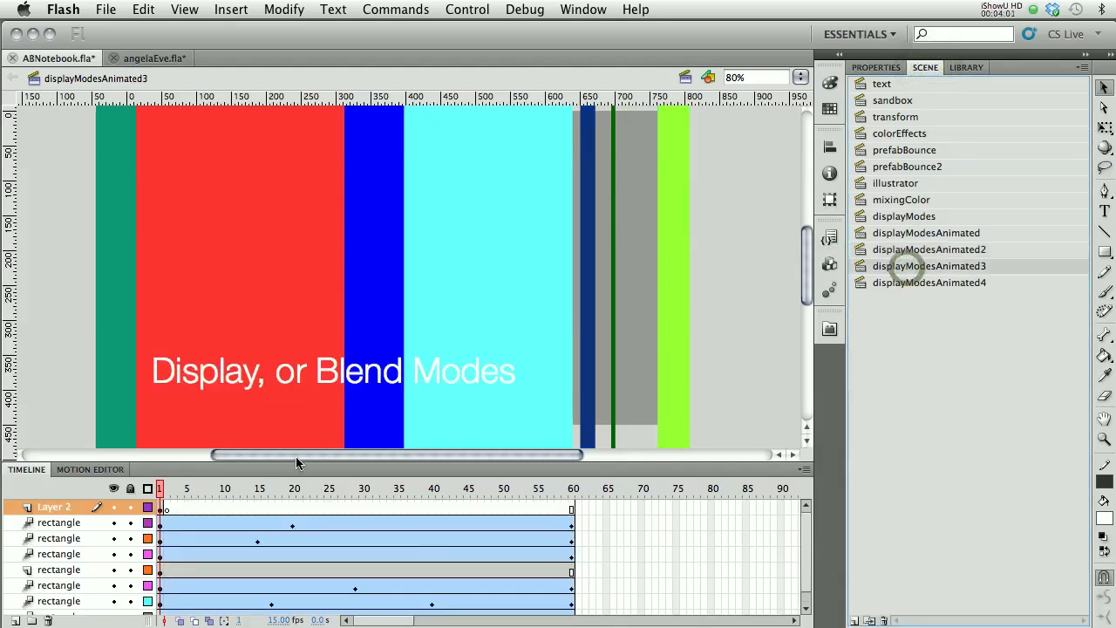
pyautogui.click(114, 488)
pyautogui.scroll(-1, 110, 593)
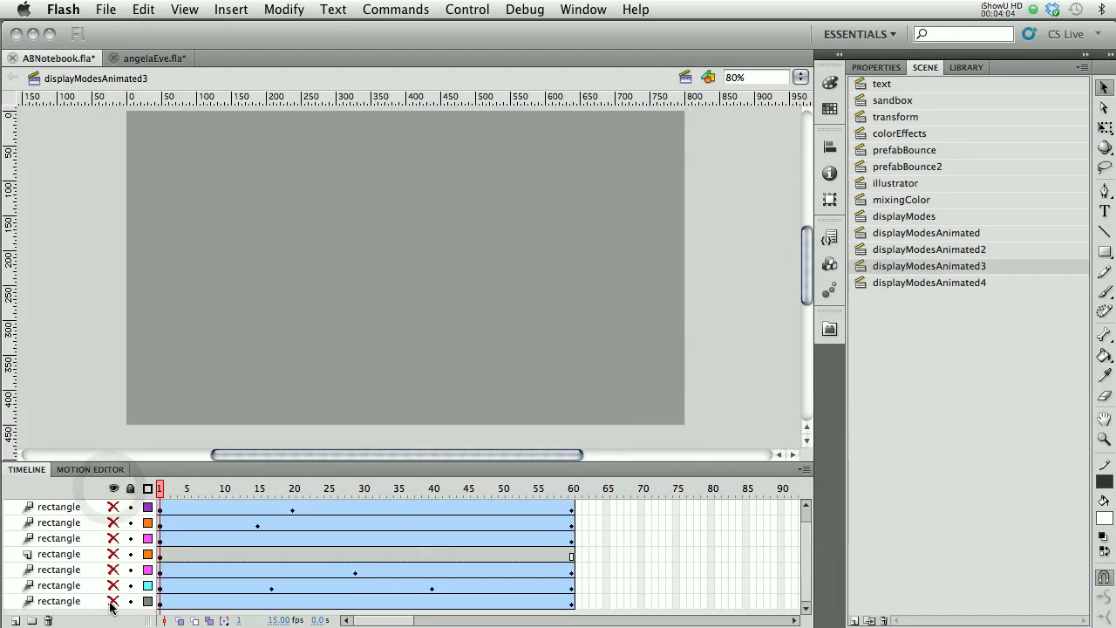
pyautogui.click(111, 601)
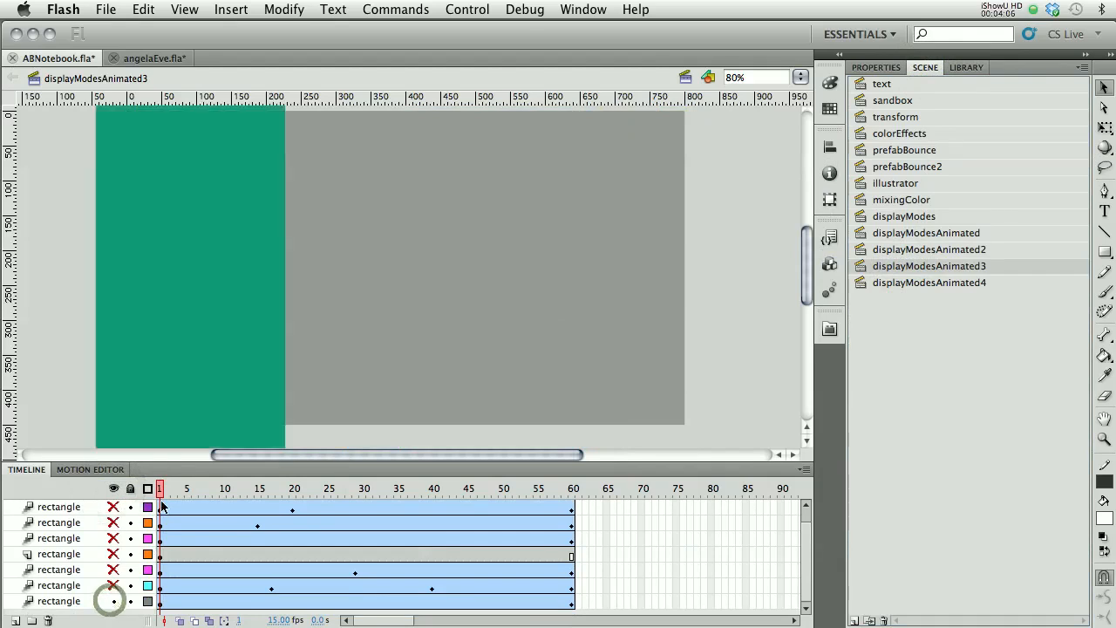
# - Scrub through the teal rectangle's animation, and reveal the red and blue rectangle layers, scrubbing the timeline after each one
pyautogui.moveTo(161, 504)
pyautogui.mouseDown()
pyautogui.moveTo(572, 504)
pyautogui.moveTo(297, 504)
pyautogui.moveTo(150, 486)
pyautogui.mouseUp()
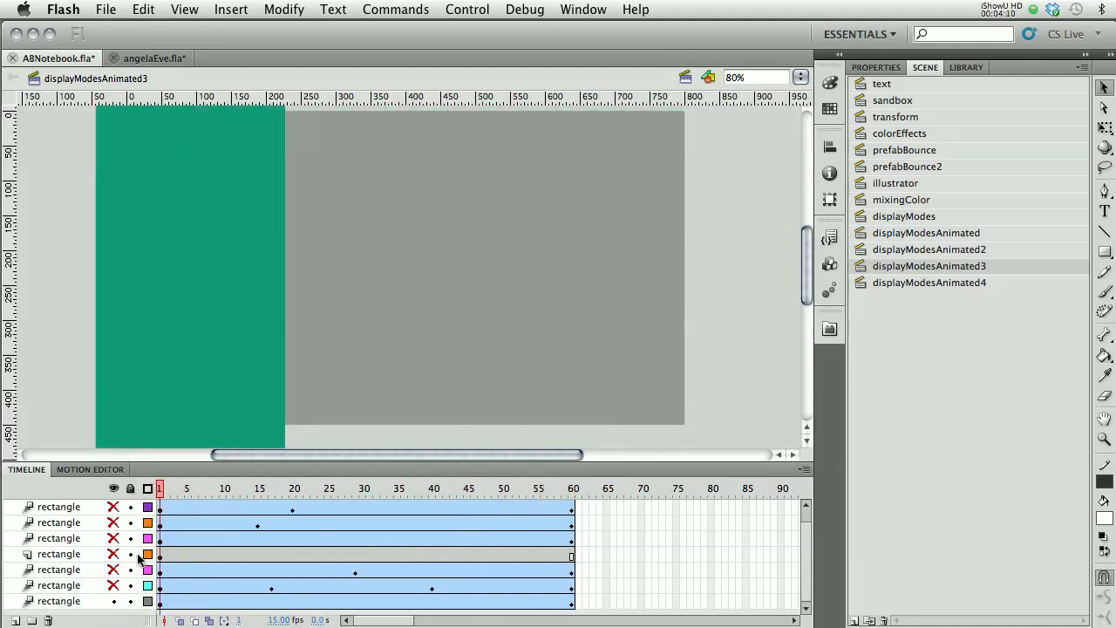
pyautogui.click(112, 585)
pyautogui.moveTo(164, 492); pyautogui.dragTo(154, 516)
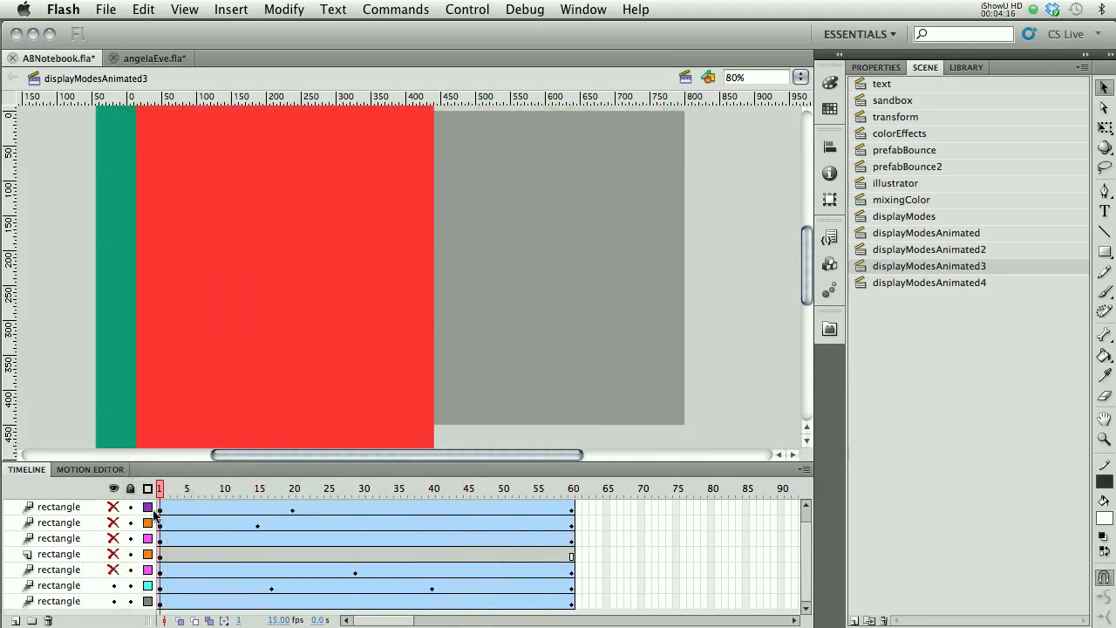
pyautogui.click(114, 569)
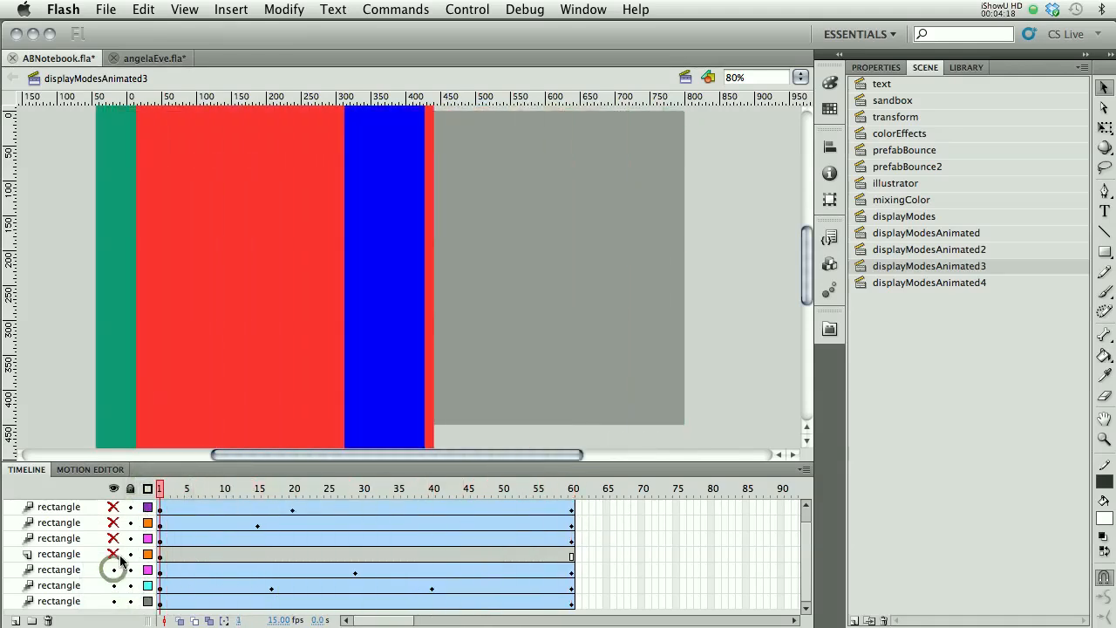
pyautogui.moveTo(166, 492); pyautogui.dragTo(587, 490)
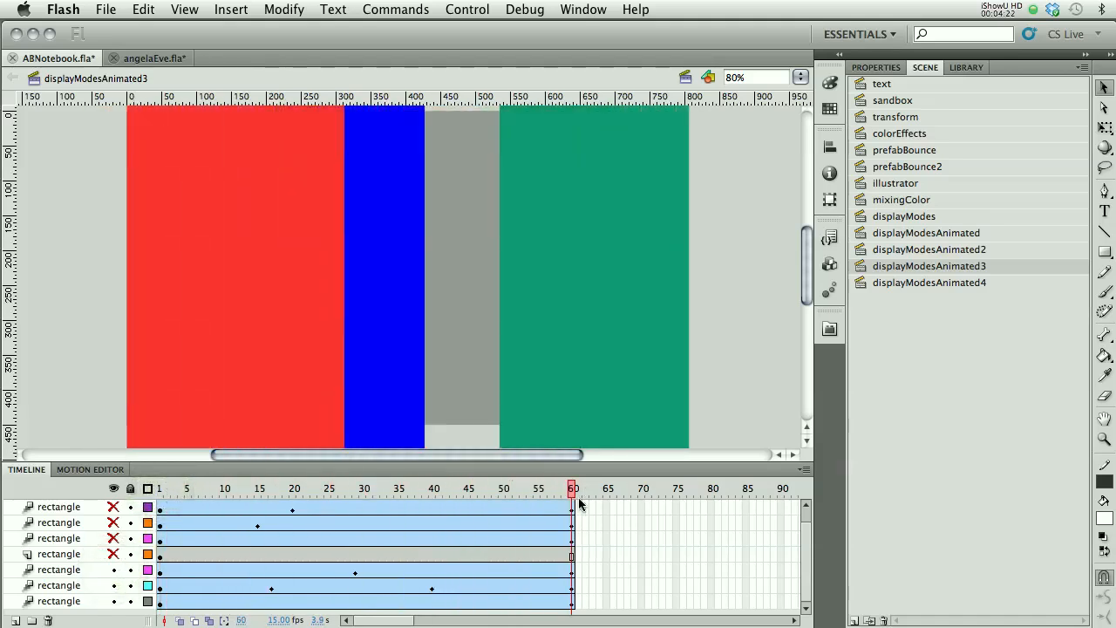
# - Reveal the cyan and dark blue rectangle layers, scrubbing the timeline after each one and ending at frame 60
pyautogui.click(112, 554)
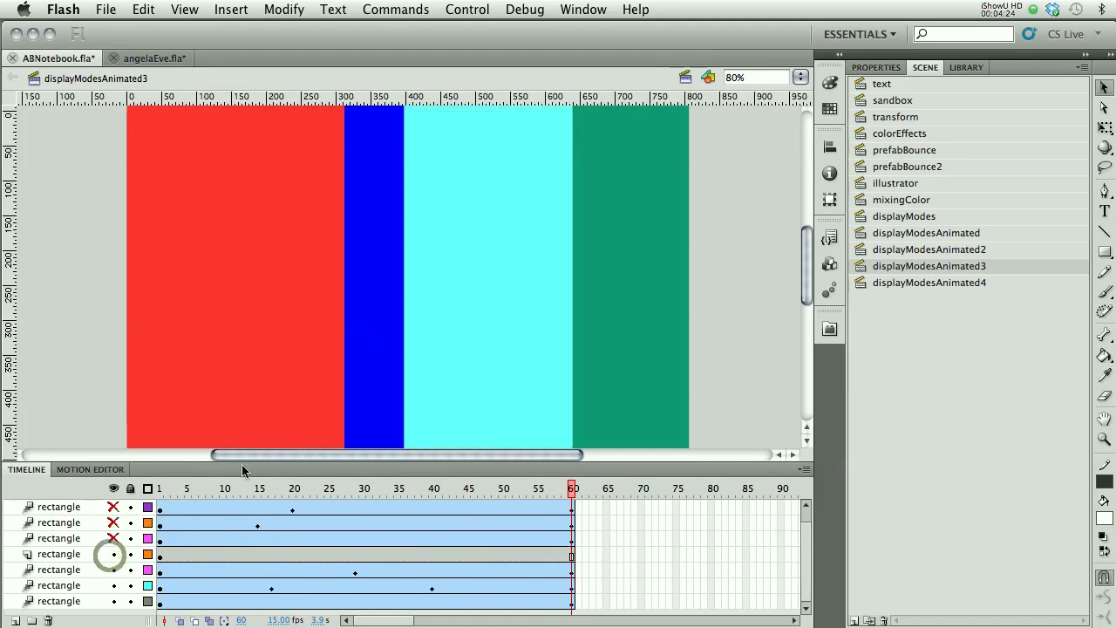
pyautogui.moveTo(166, 493); pyautogui.dragTo(558, 528)
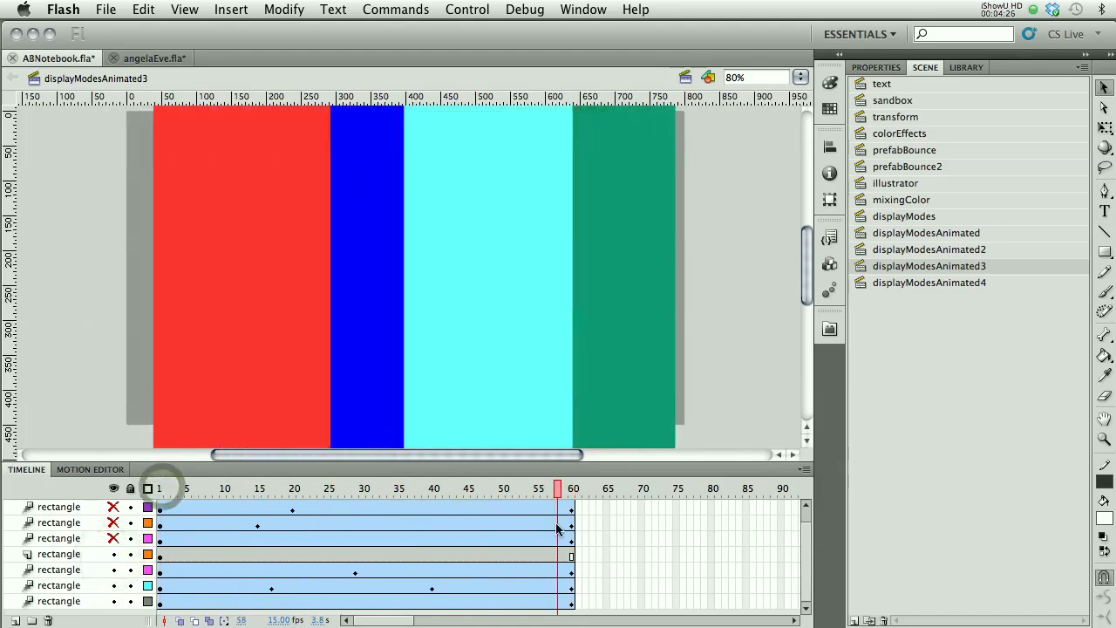
pyautogui.click(113, 538)
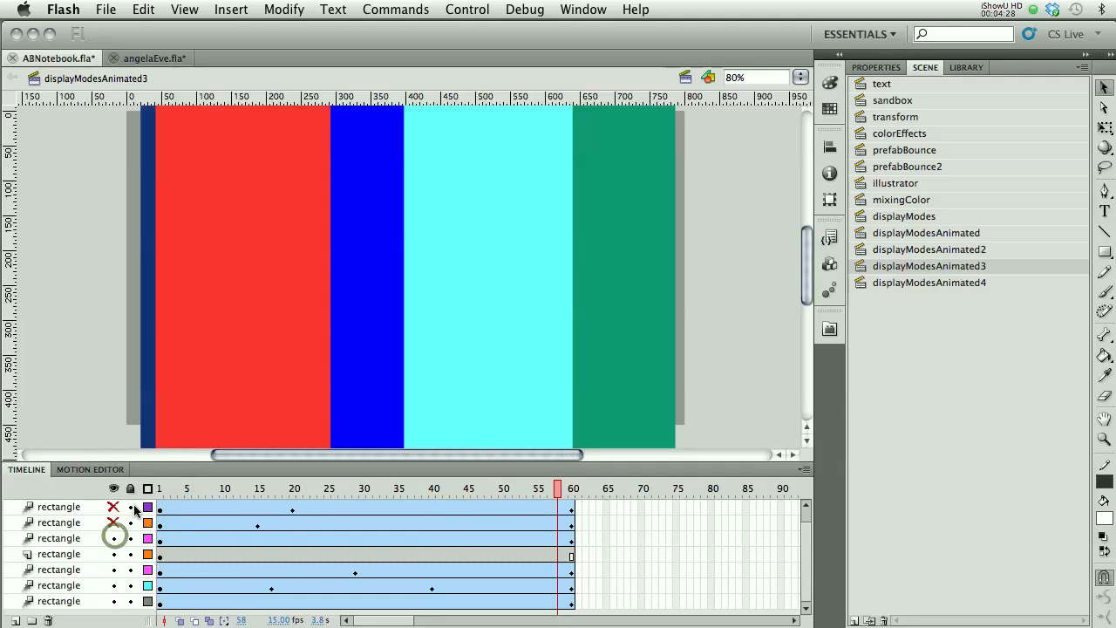
pyautogui.moveTo(156, 496); pyautogui.dragTo(608, 509)
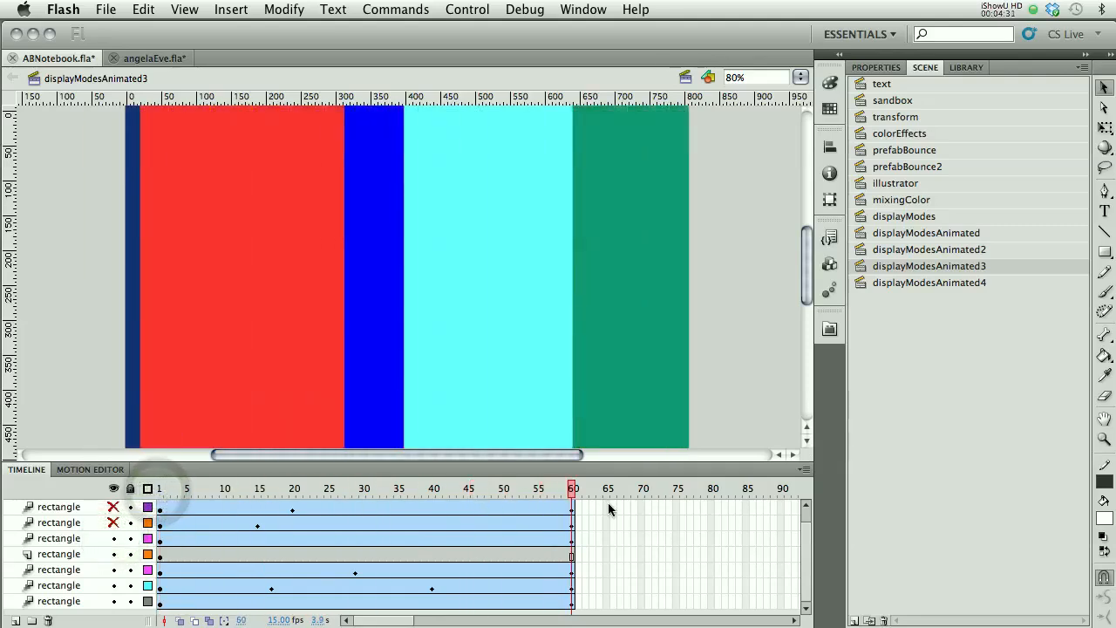
# - Show only the lime green rectangle's layer and scrub through its animation up to frame 60
pyautogui.click(114, 489)
pyautogui.click(113, 507)
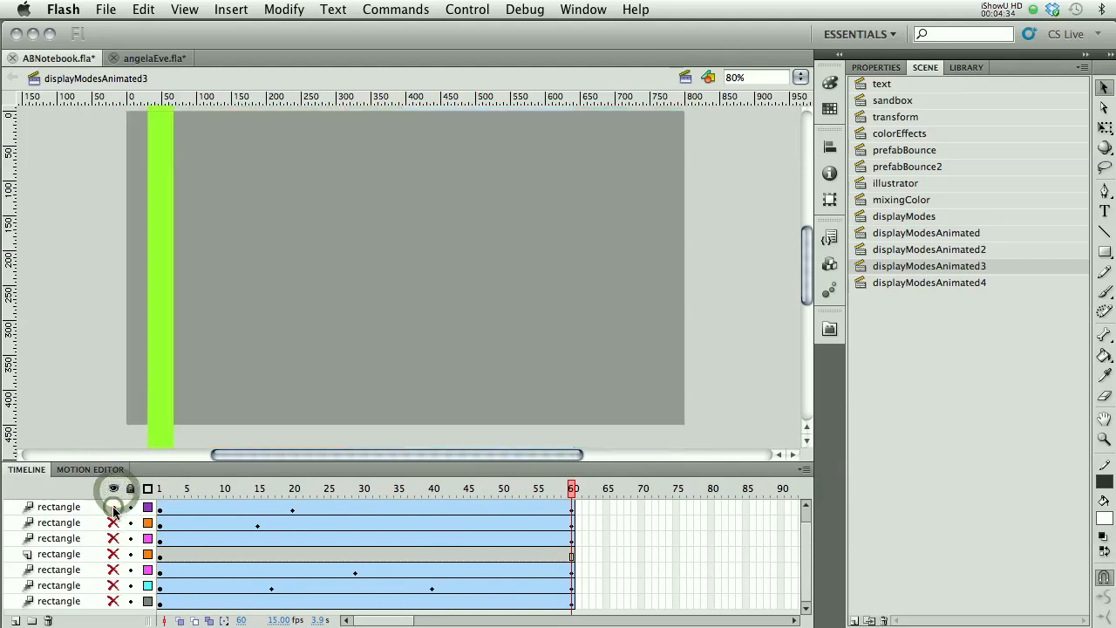
pyautogui.moveTo(165, 494); pyautogui.dragTo(573, 504)
pyautogui.moveTo(630, 529); pyautogui.dragTo(614, 469)
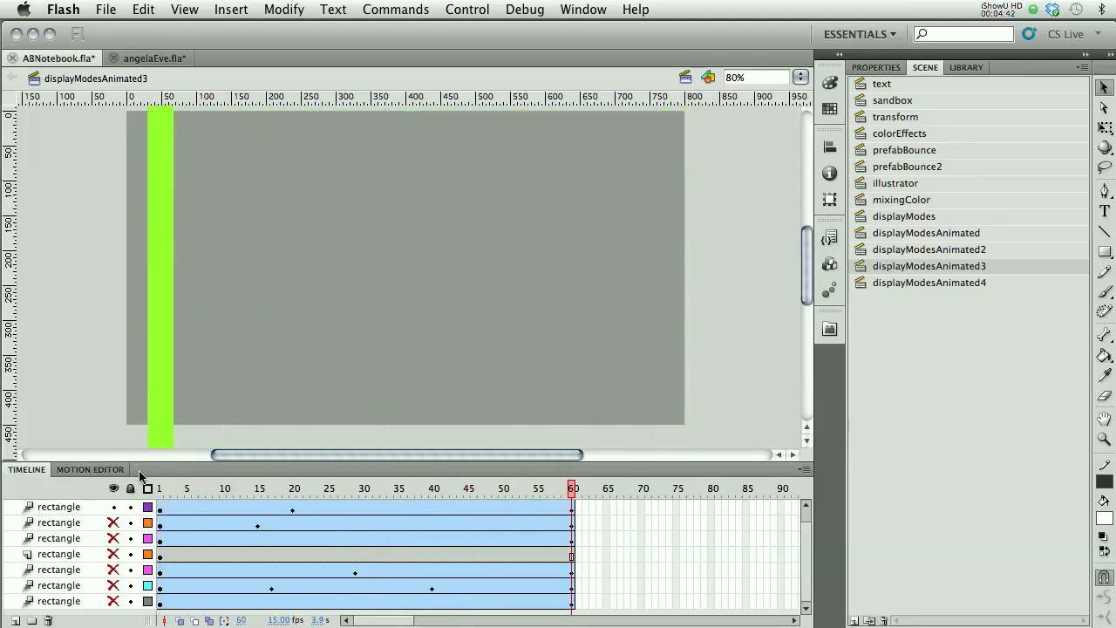
# - Show all layers and scrub through the combined rectangle animation from the first frame to frame 60
pyautogui.click(113, 488)
pyautogui.click(113, 489)
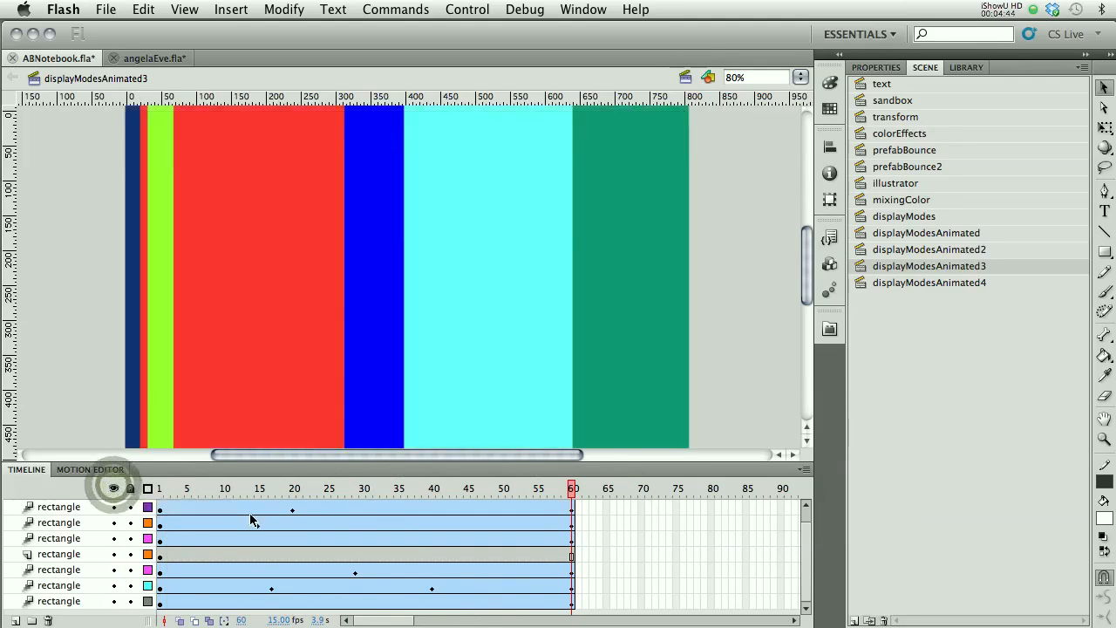
pyautogui.moveTo(160, 494); pyautogui.dragTo(611, 520)
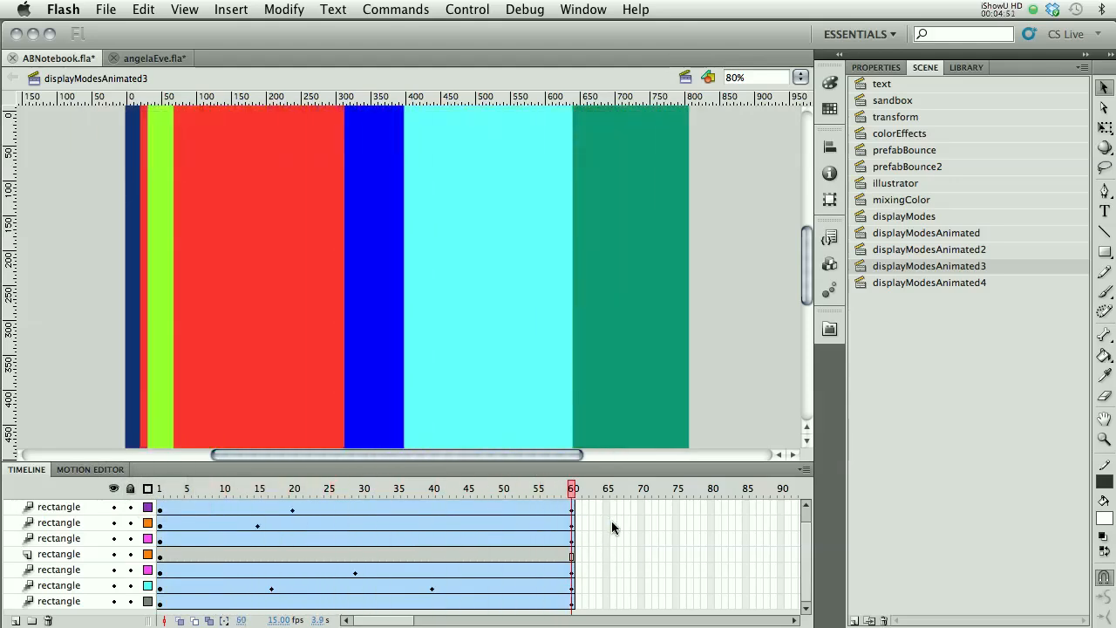
# - Open the displayModesAnimated4 scene and play its animation to the end
pyautogui.click(859, 286)
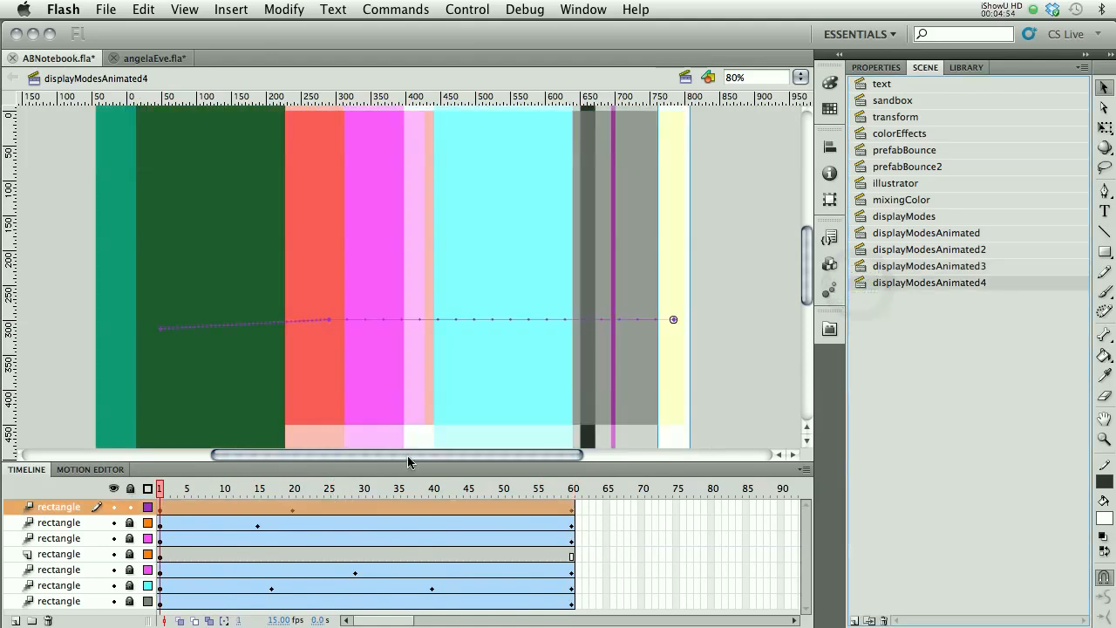
pyautogui.press('Return')
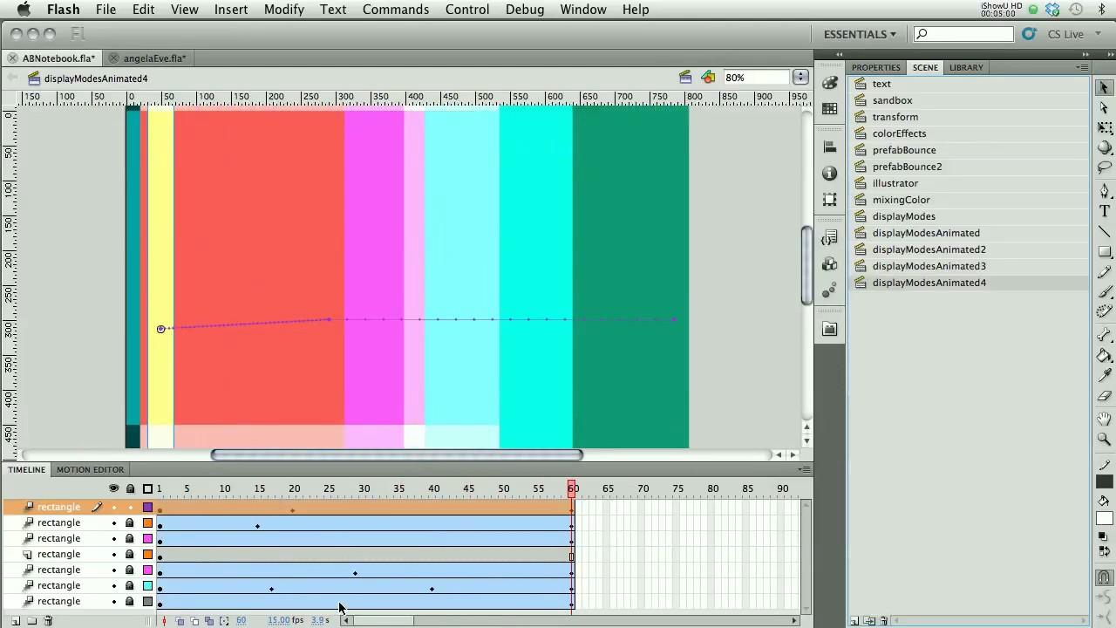
# - Toggle the topmost rectangle layer's visibility, and hide every layer except the bottommost one in displayModesAnimated4
pyautogui.click(112, 508)
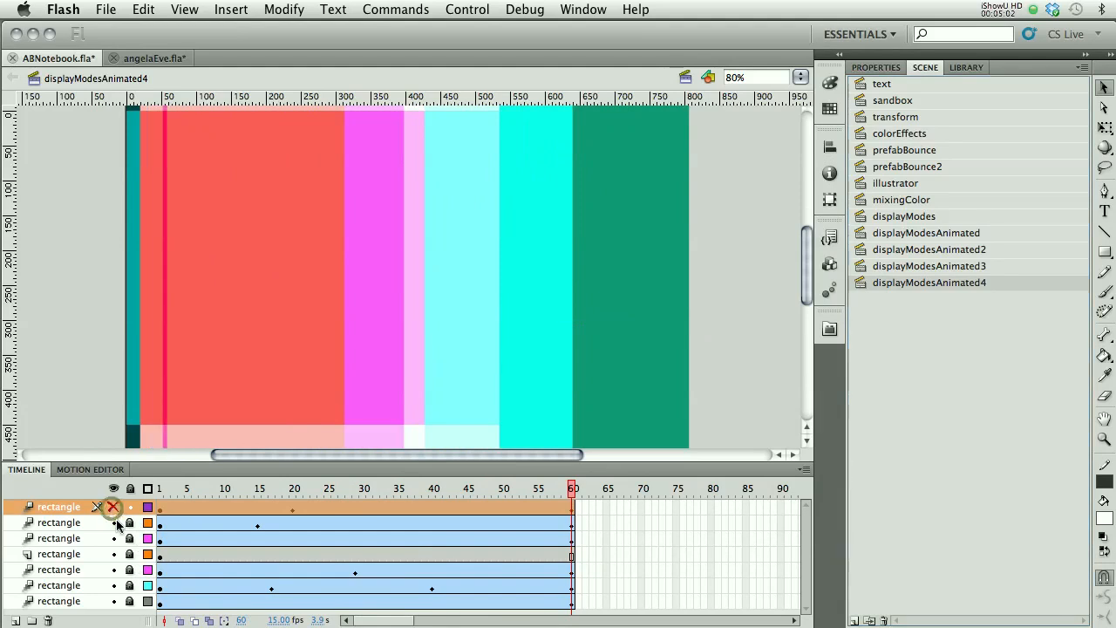
pyautogui.click(113, 509)
pyautogui.click(113, 488)
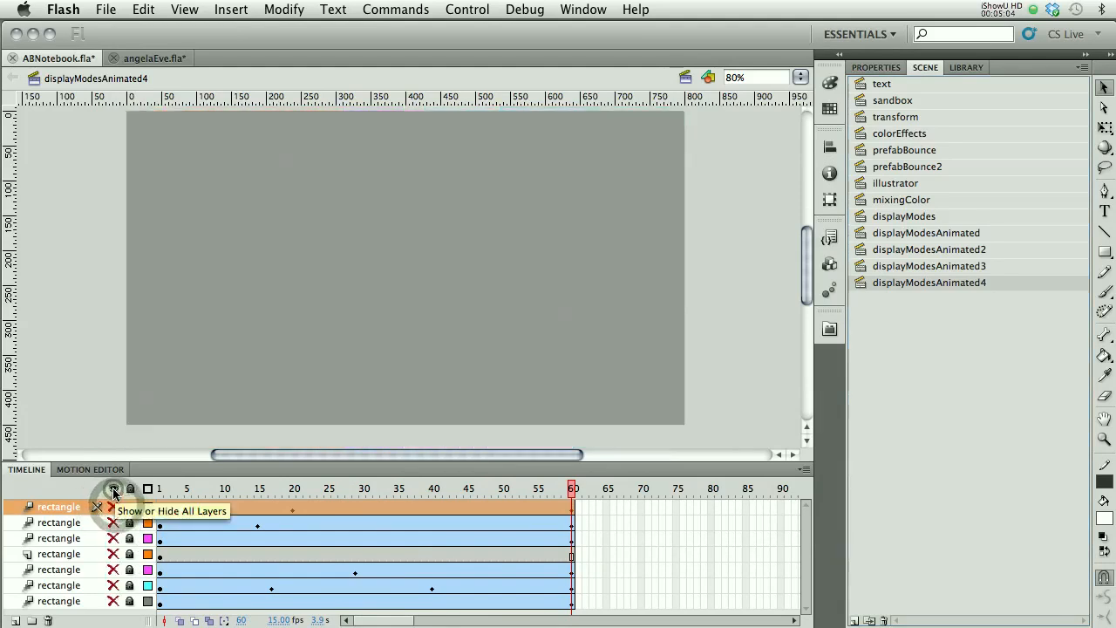
pyautogui.click(114, 601)
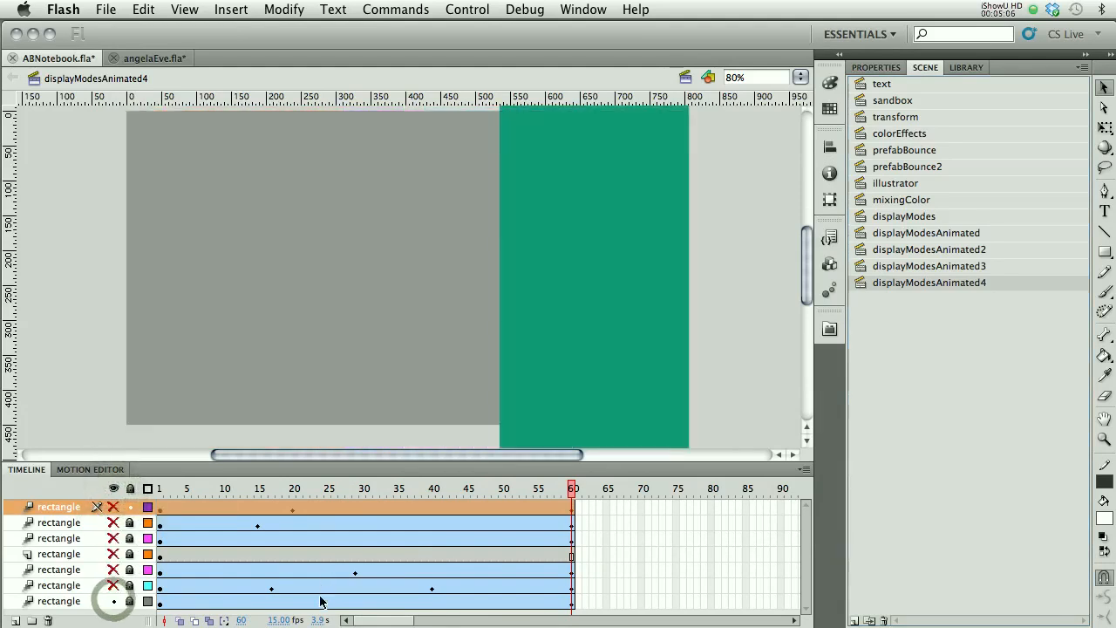
# - Unlock all layers and select the green rectangle on the bottommost layer at frame 24, then collapse its color effect settings
pyautogui.click(320, 602)
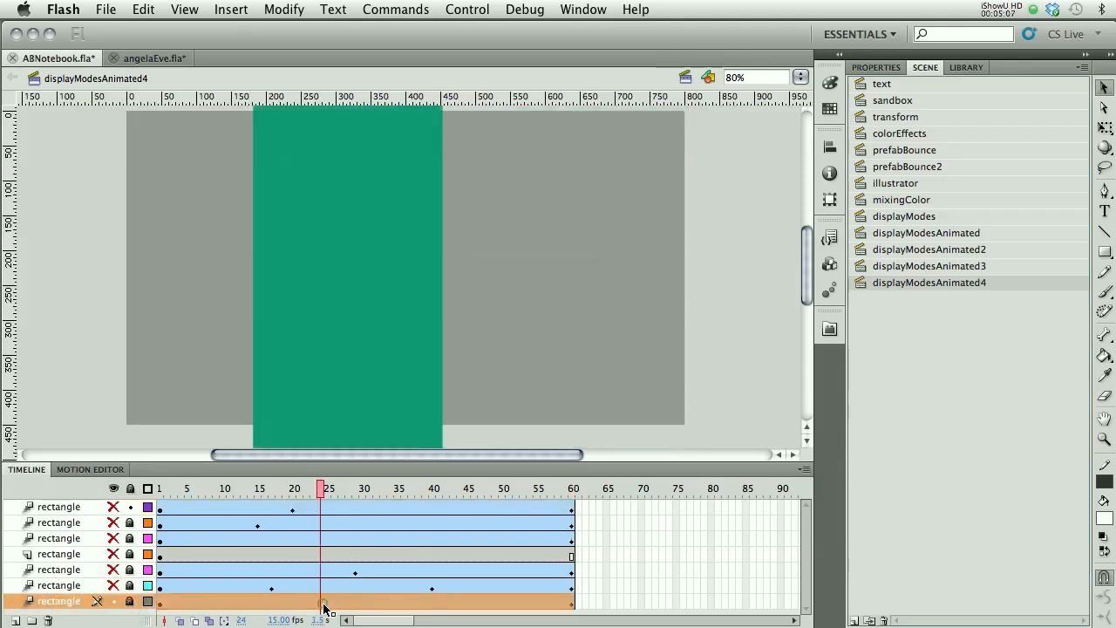
pyautogui.click(390, 343)
pyautogui.click(881, 67)
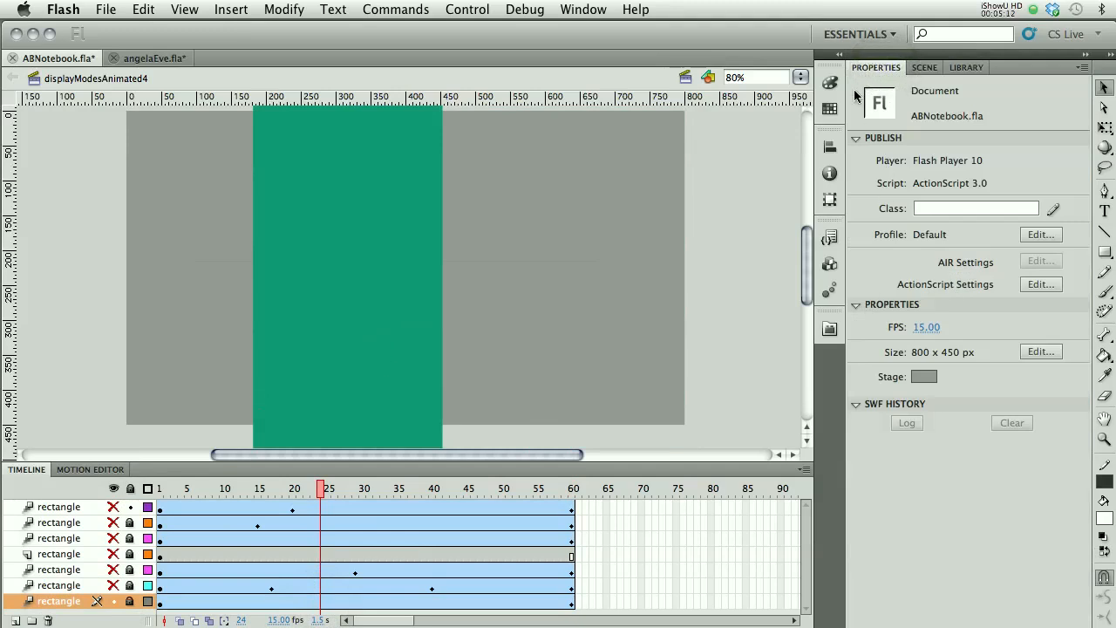
pyautogui.click(358, 312)
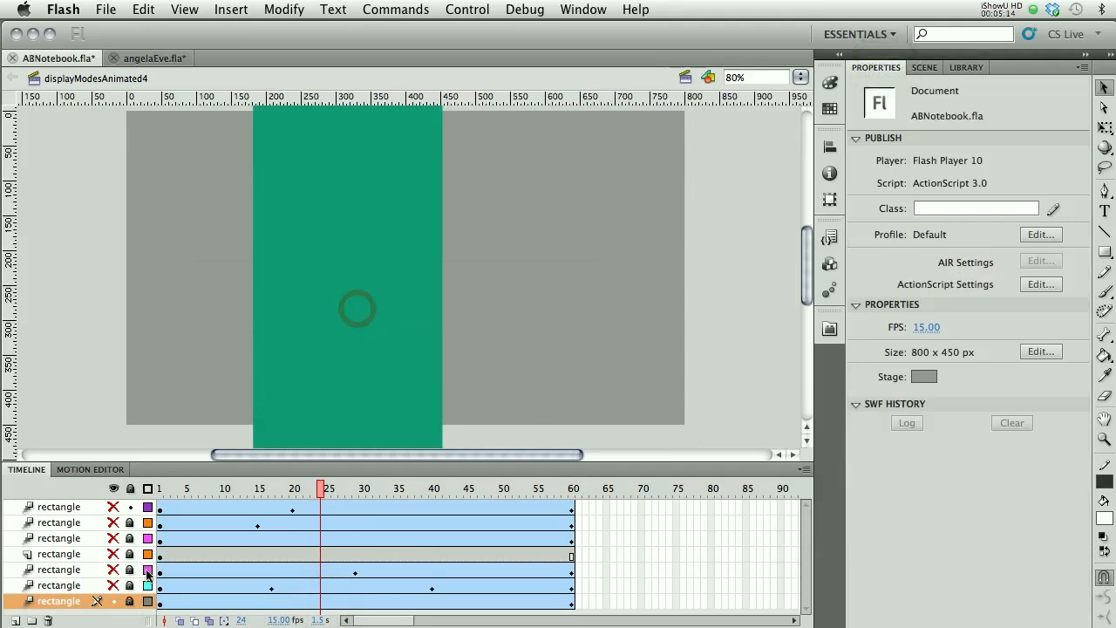
pyautogui.click(129, 489)
pyautogui.click(129, 490)
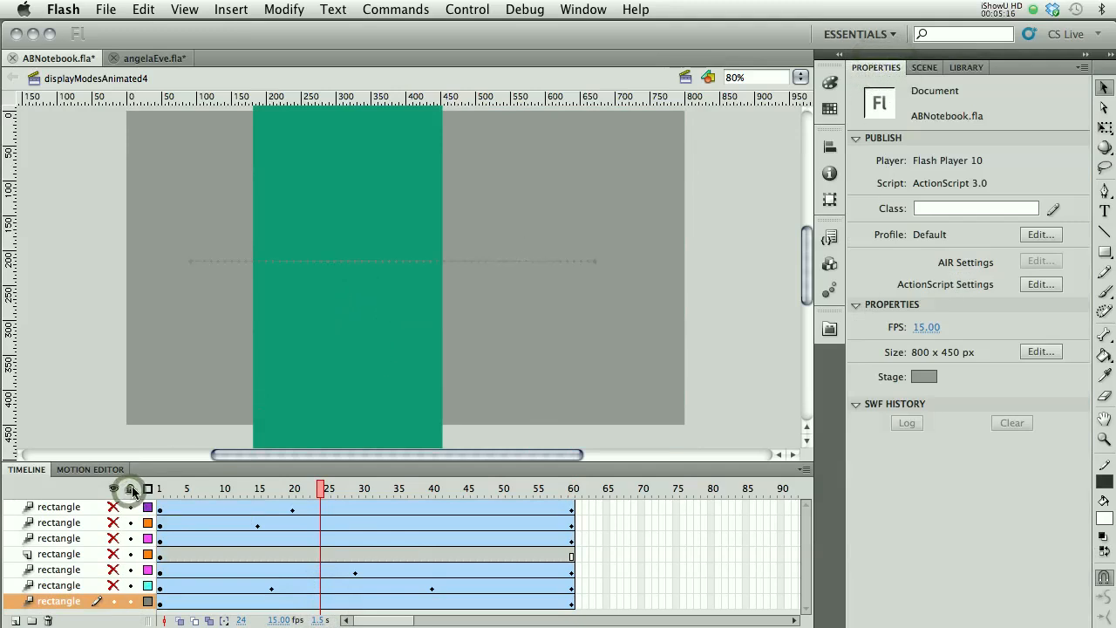
pyautogui.click(284, 389)
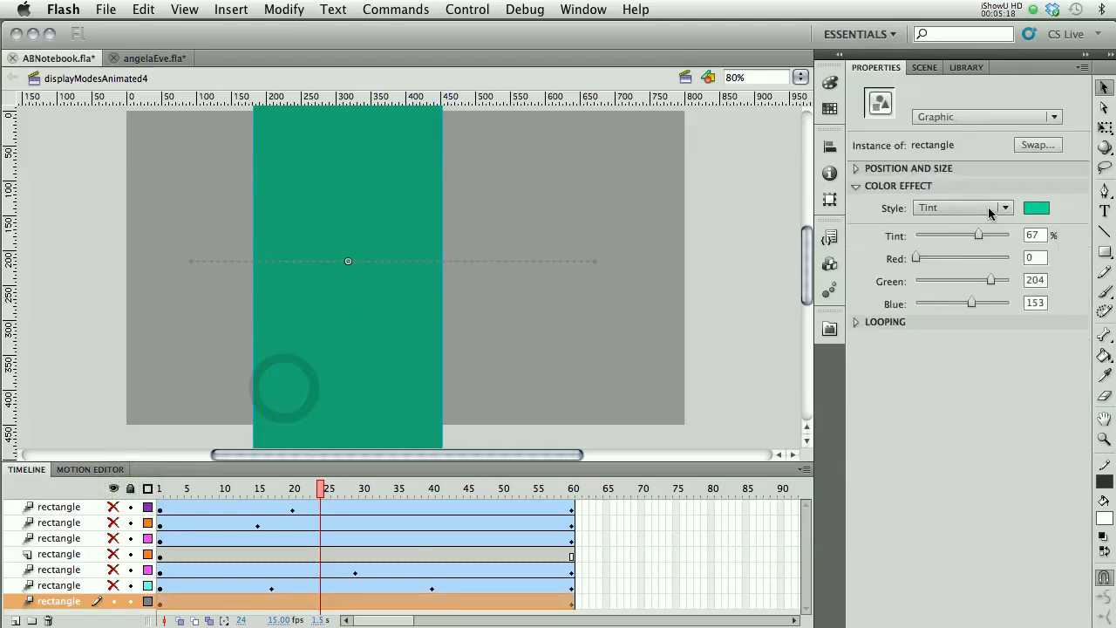
pyautogui.click(856, 187)
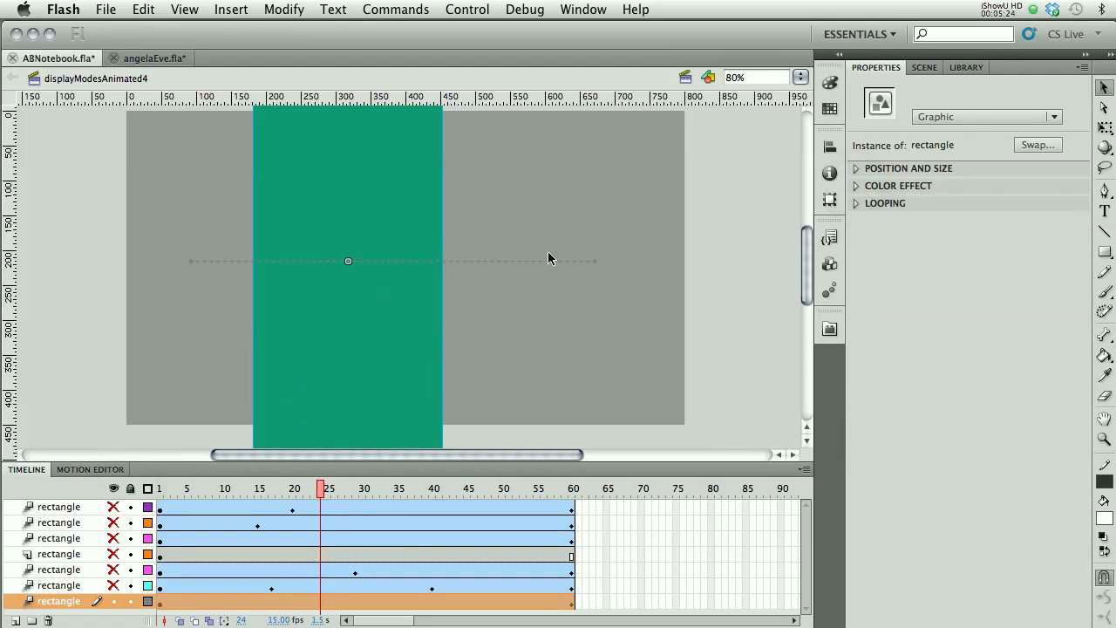
# - Show the second layer from the bottom and select its red rectangle at frame 11
pyautogui.click(231, 587)
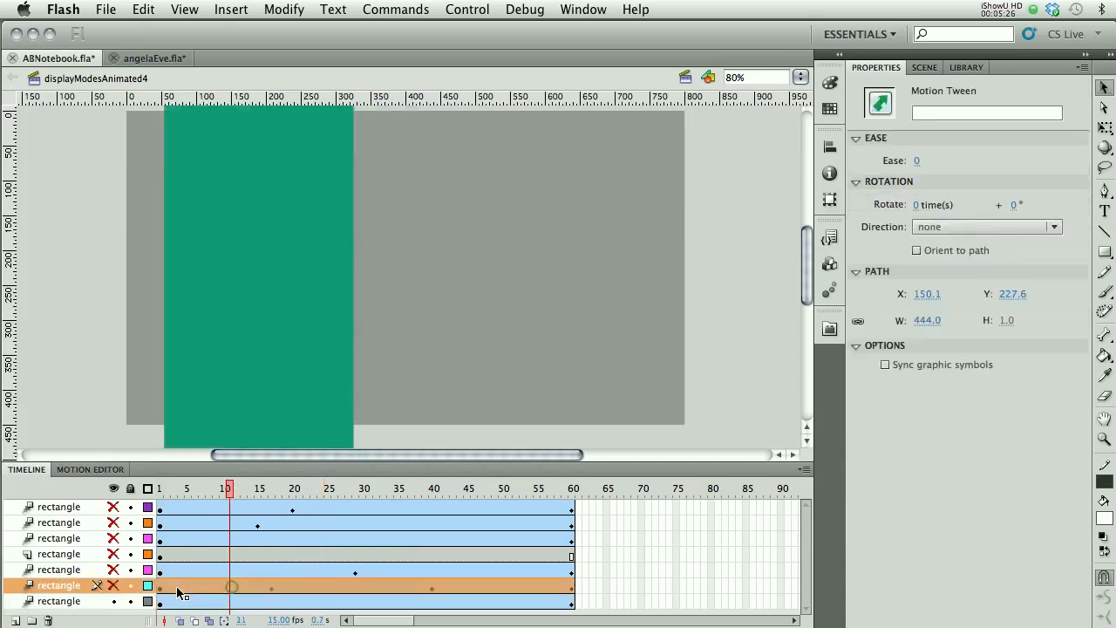
pyautogui.click(113, 587)
pyautogui.click(317, 374)
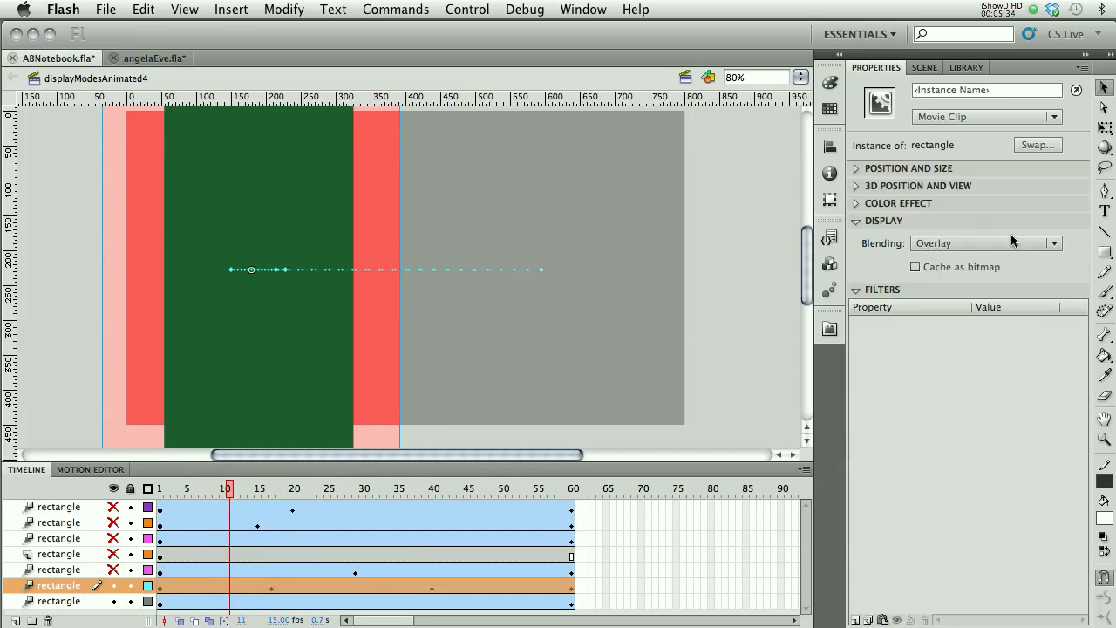
# - Switch the red rectangle's blending to Normal for comparison and set it back to Overlay
pyautogui.click(1036, 241)
pyautogui.click(971, 245)
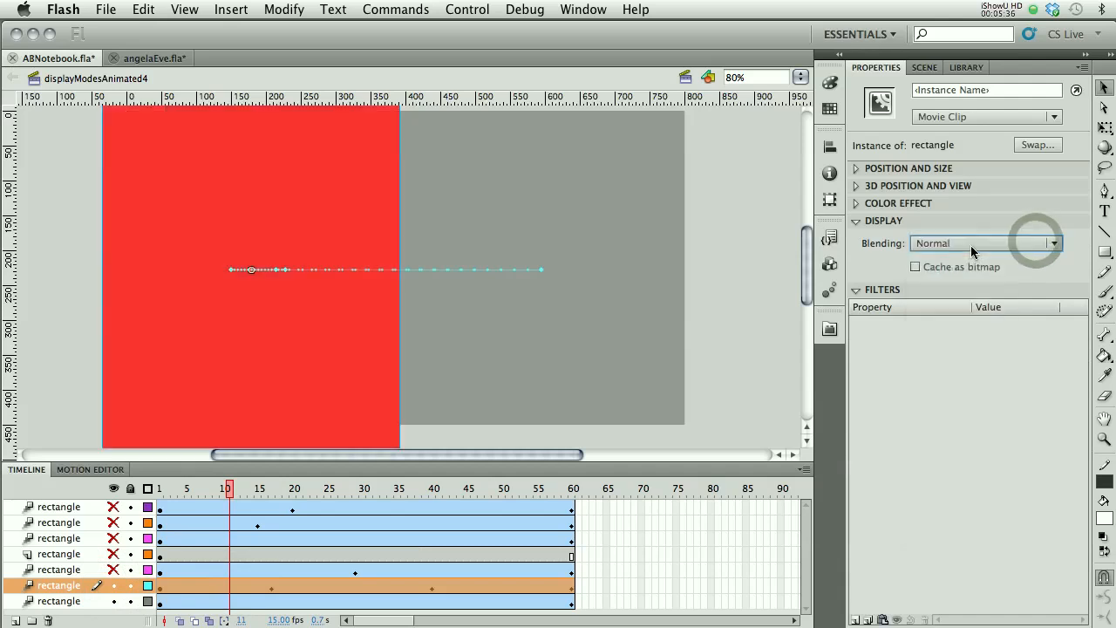
pyautogui.click(971, 245)
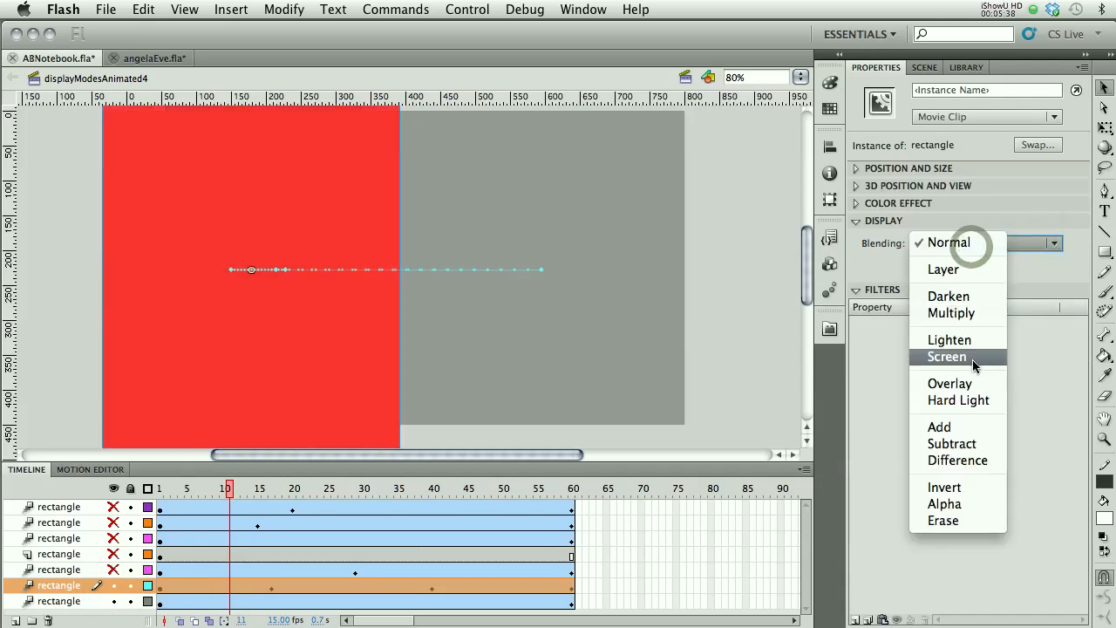
pyautogui.click(959, 384)
# - Scrub to frame 51, show and select the magenta rectangle on the third layer from the bottom, and scrub to frame 60
pyautogui.moveTo(229, 489); pyautogui.dragTo(508, 504)
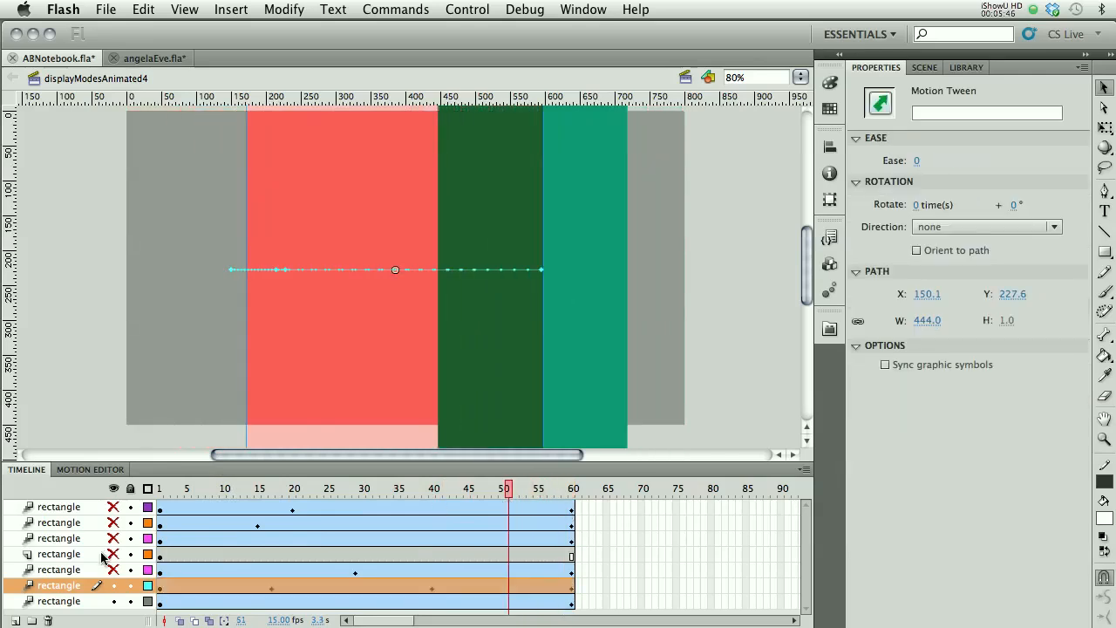
pyautogui.click(112, 570)
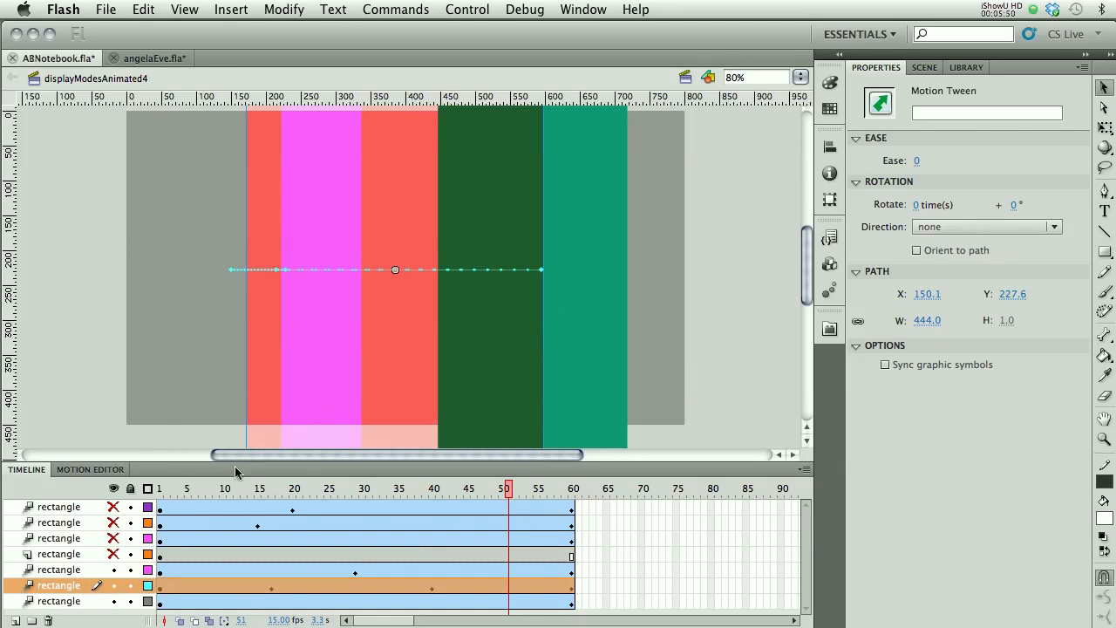
pyautogui.click(307, 403)
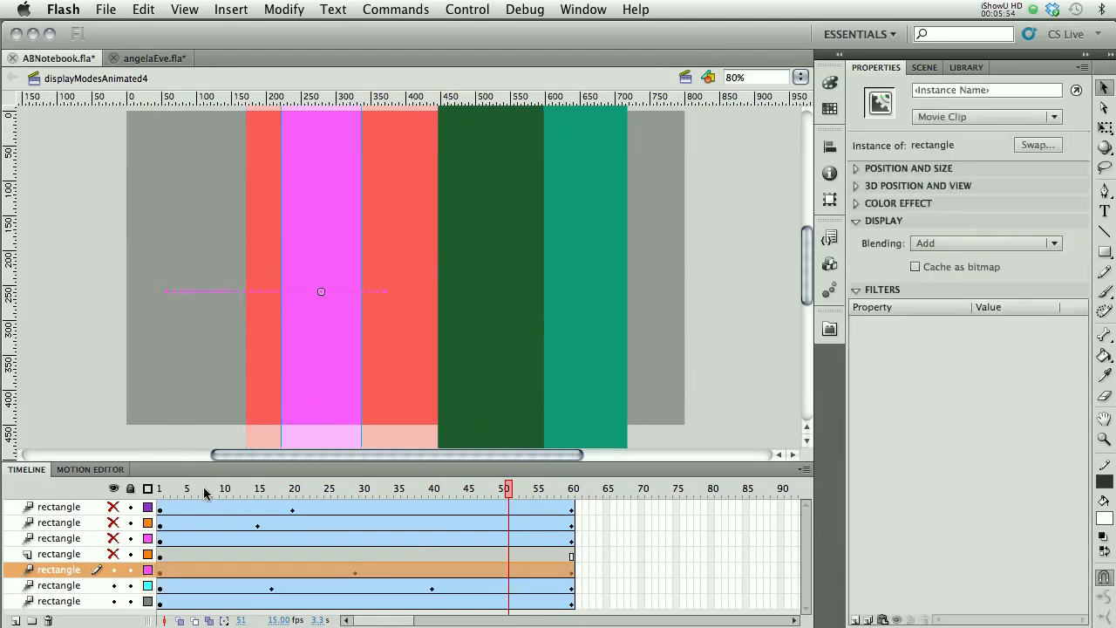
pyautogui.moveTo(506, 491); pyautogui.dragTo(572, 492)
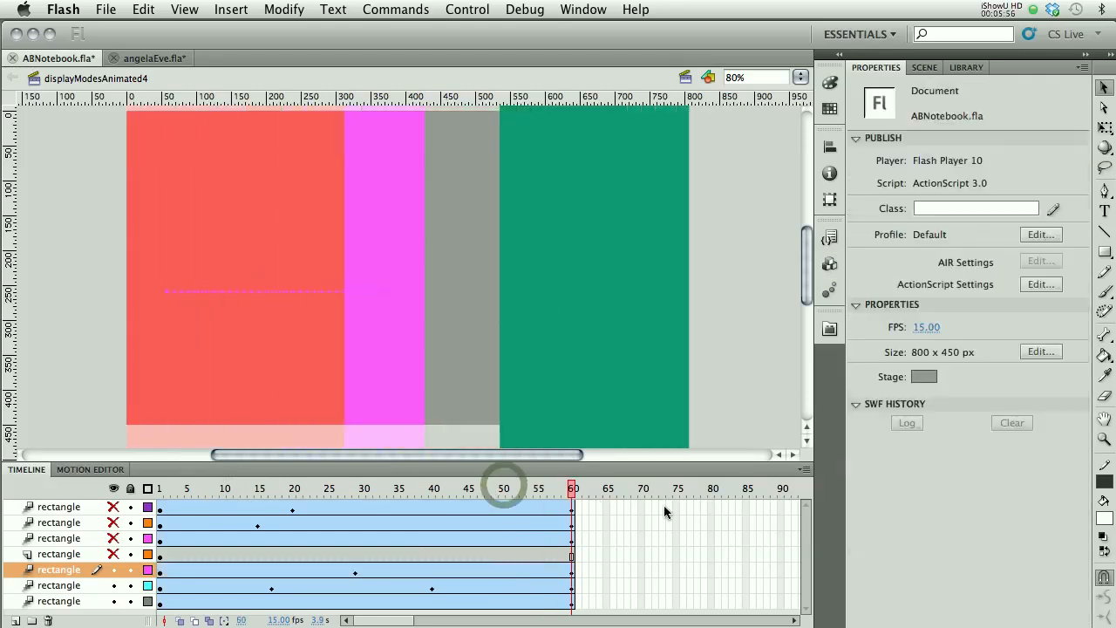
# - Set the magenta rectangle's blending to Normal at frame 60 and toggle its layer's visibility off and on
pyautogui.click(524, 570)
pyautogui.click(368, 372)
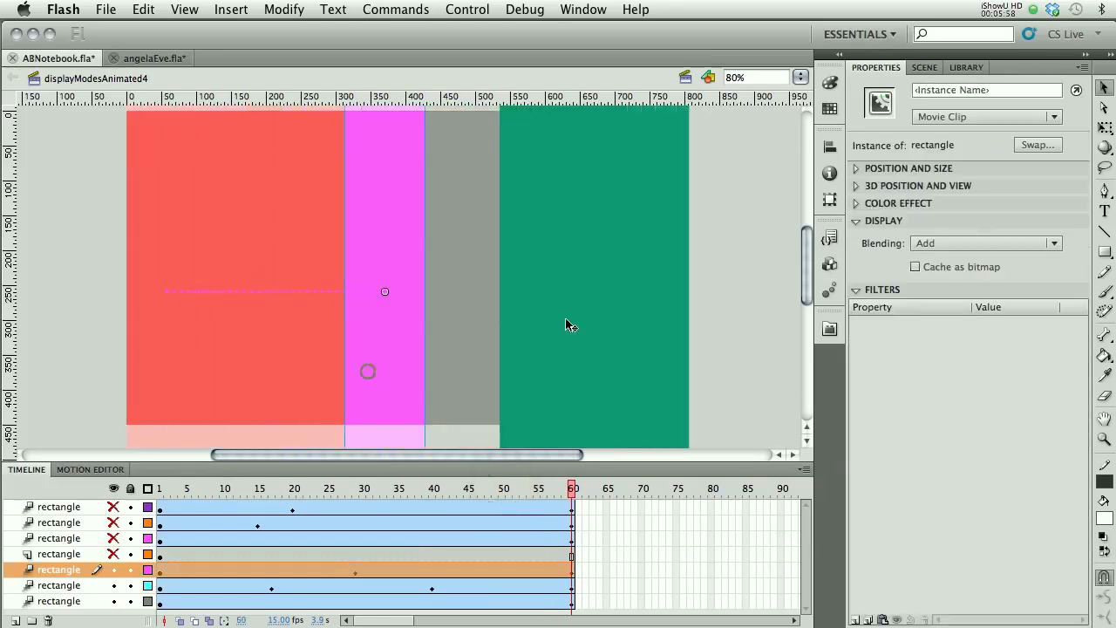
pyautogui.click(954, 242)
pyautogui.click(954, 242)
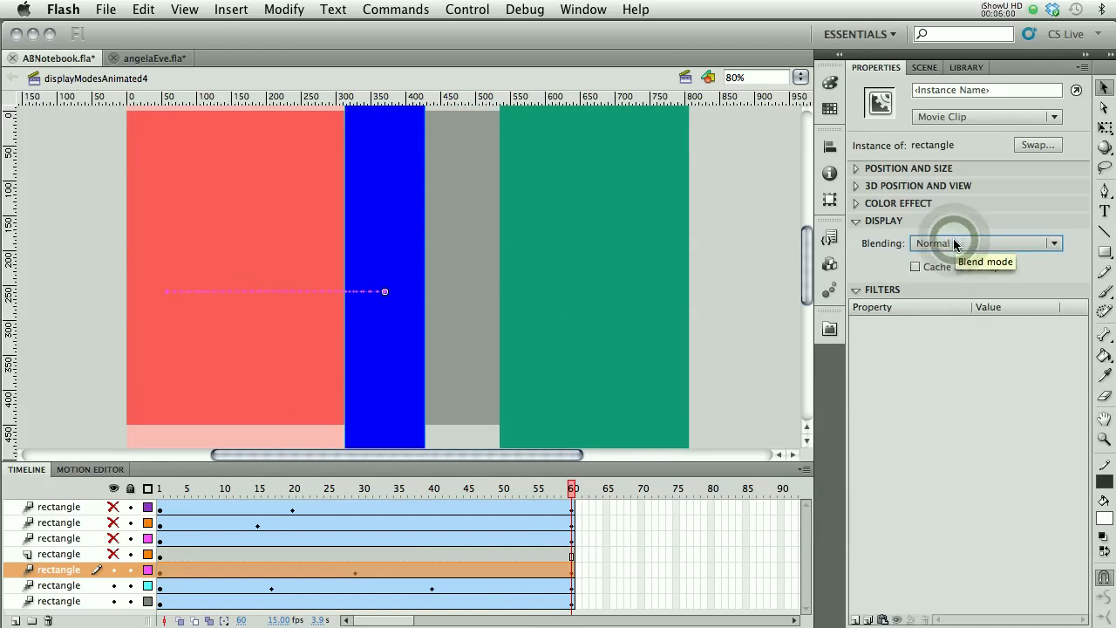
pyautogui.click(114, 571)
pyautogui.click(114, 571)
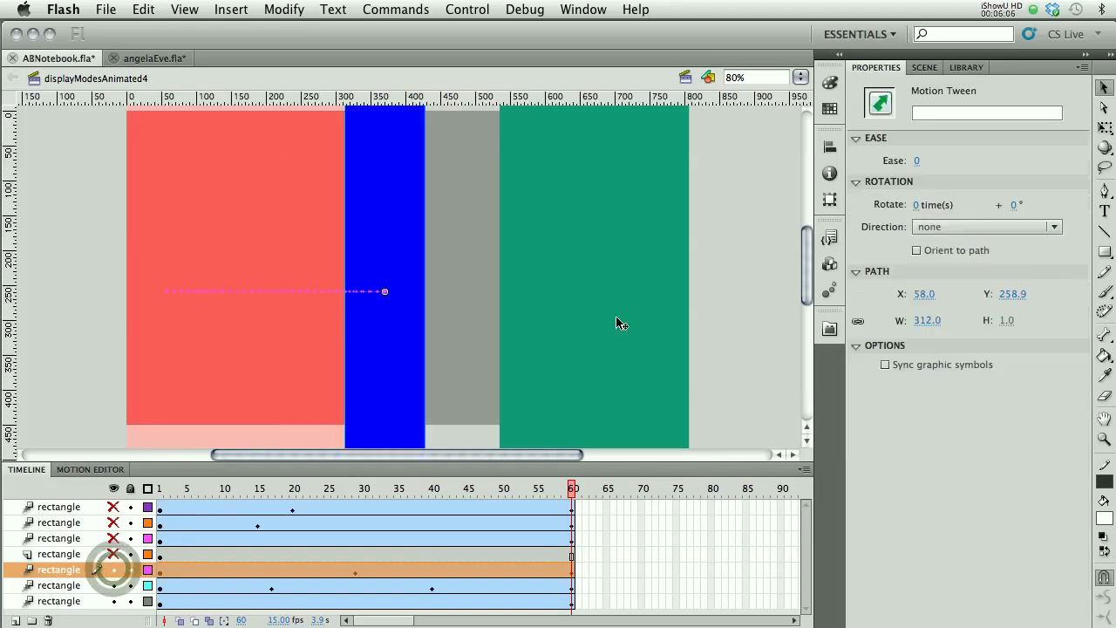
# - Reselect the blue rectangle on the stage and set its blending to Add
pyautogui.click(964, 227)
pyautogui.click(963, 227)
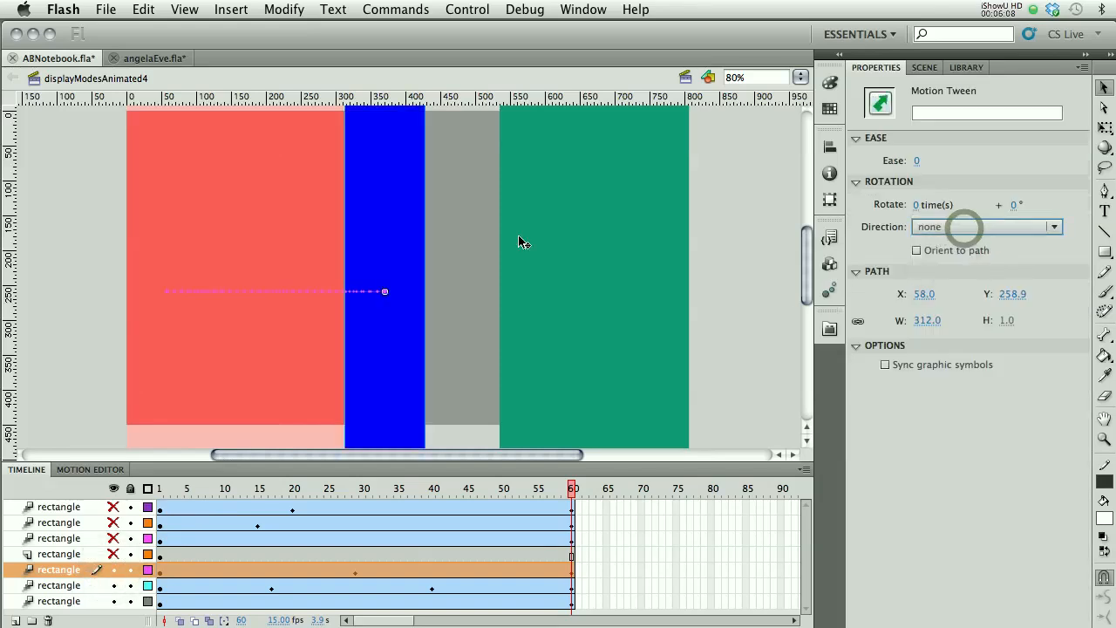
pyautogui.click(406, 299)
pyautogui.click(972, 244)
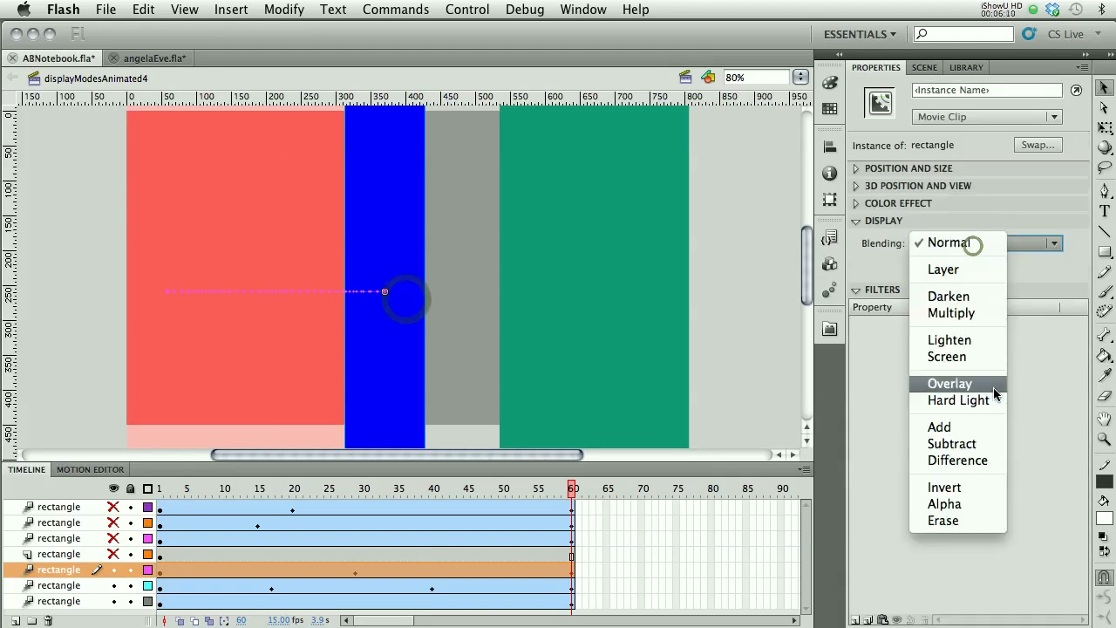
pyautogui.click(981, 427)
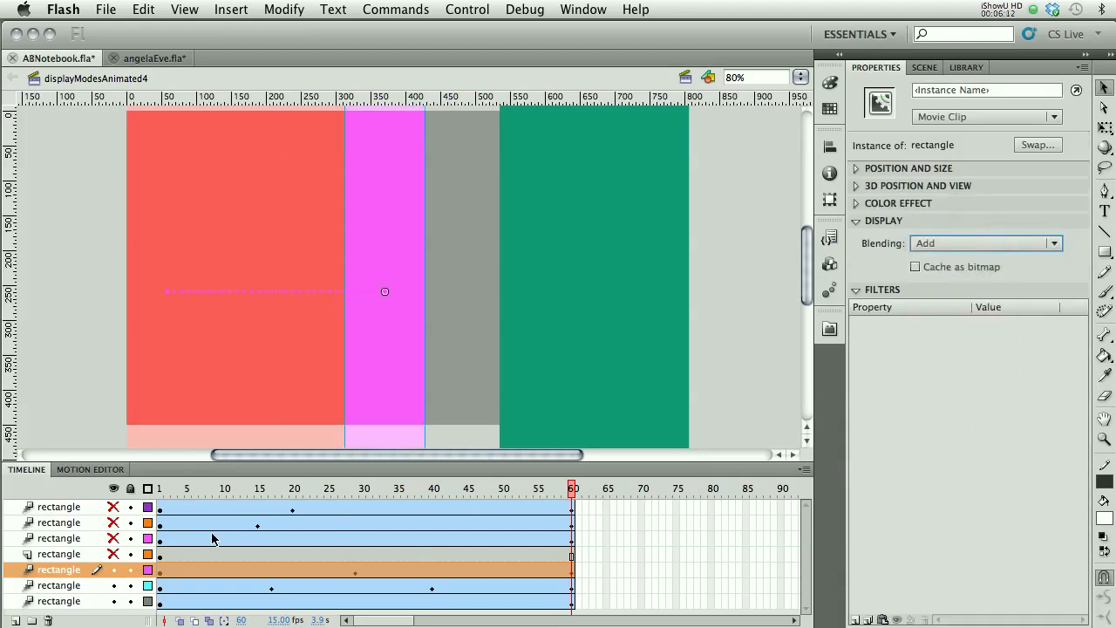
# - Scrub from the first frame to frame 15, show the fourth layer from the bottom, and select only its cyan rectangle
pyautogui.moveTo(168, 493); pyautogui.dragTo(258, 532)
pyautogui.click(111, 555)
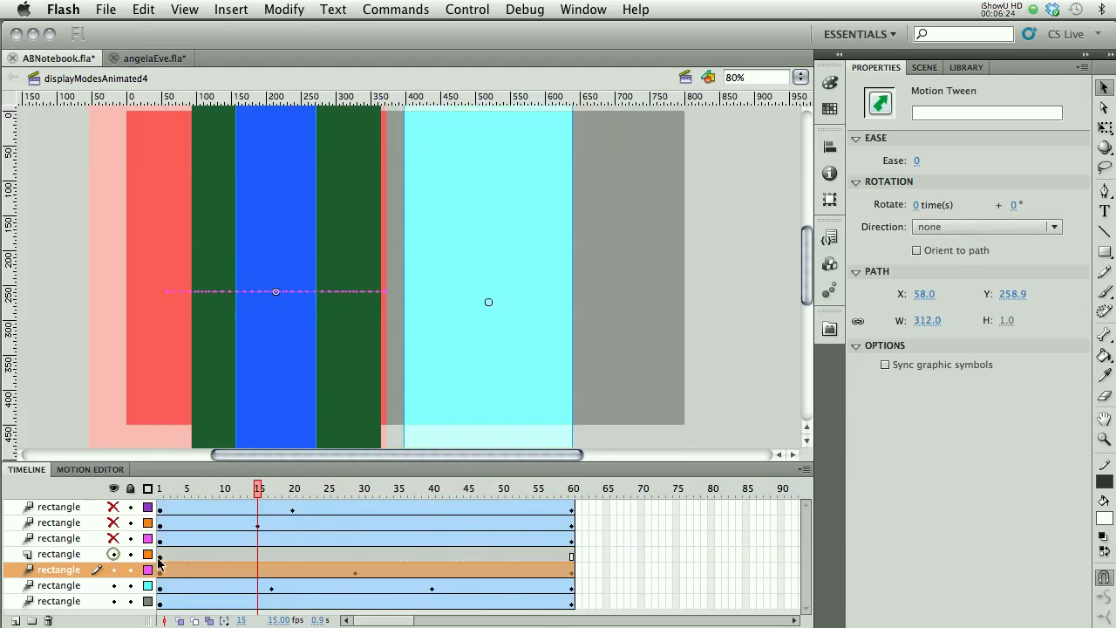
pyautogui.click(506, 370)
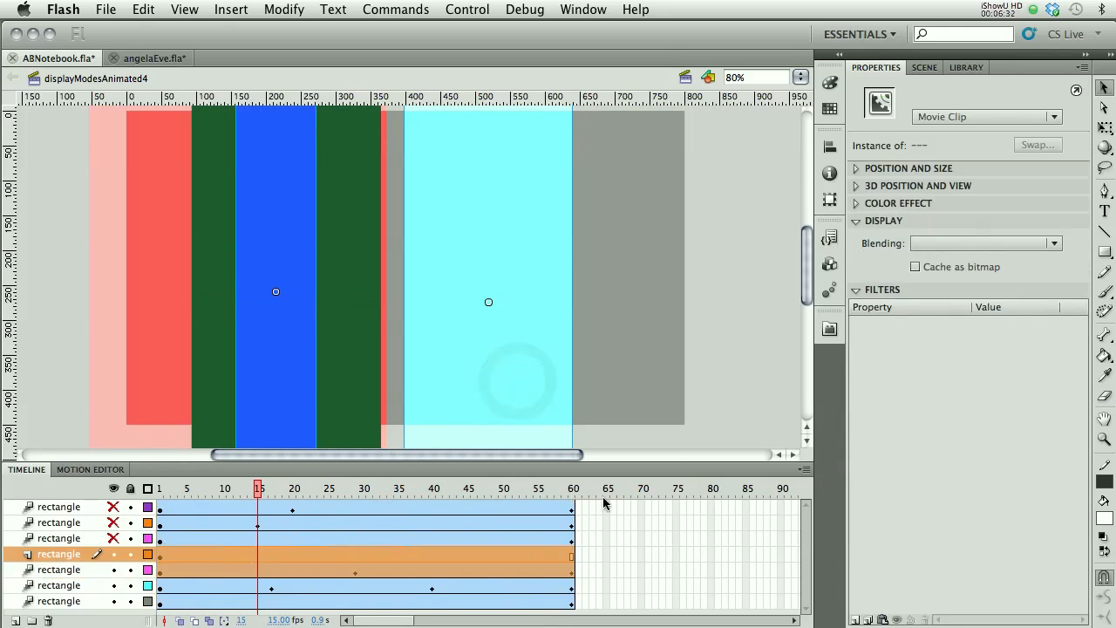
pyautogui.click(740, 378)
pyautogui.click(530, 367)
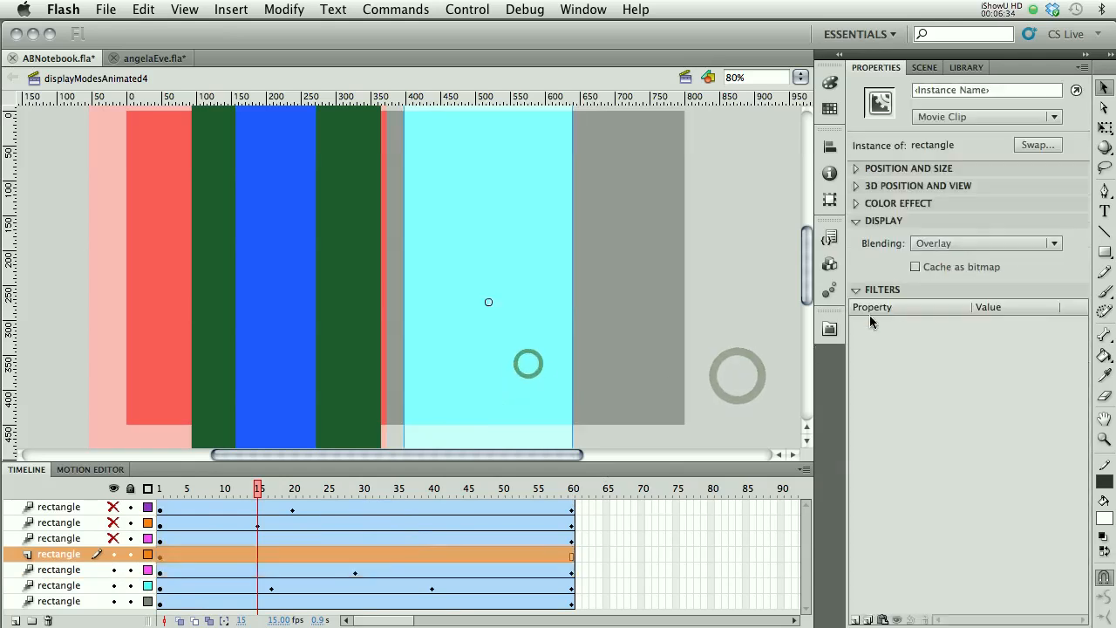
# - Show the third layer from the top and select its narrow dark red rectangle at frame 5
pyautogui.click(112, 539)
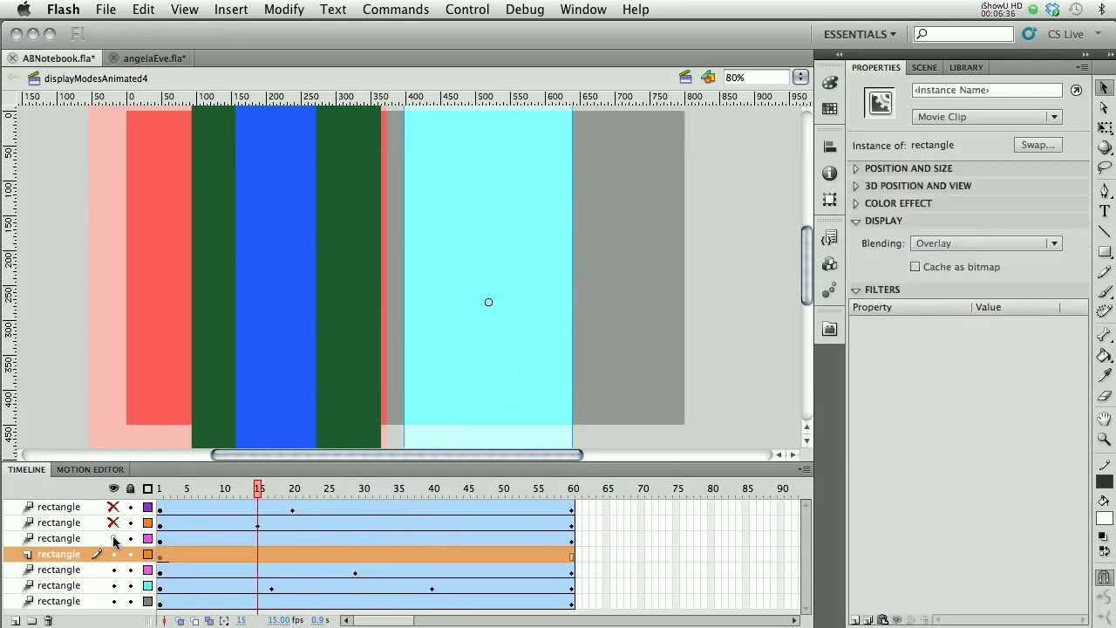
pyautogui.click(199, 539)
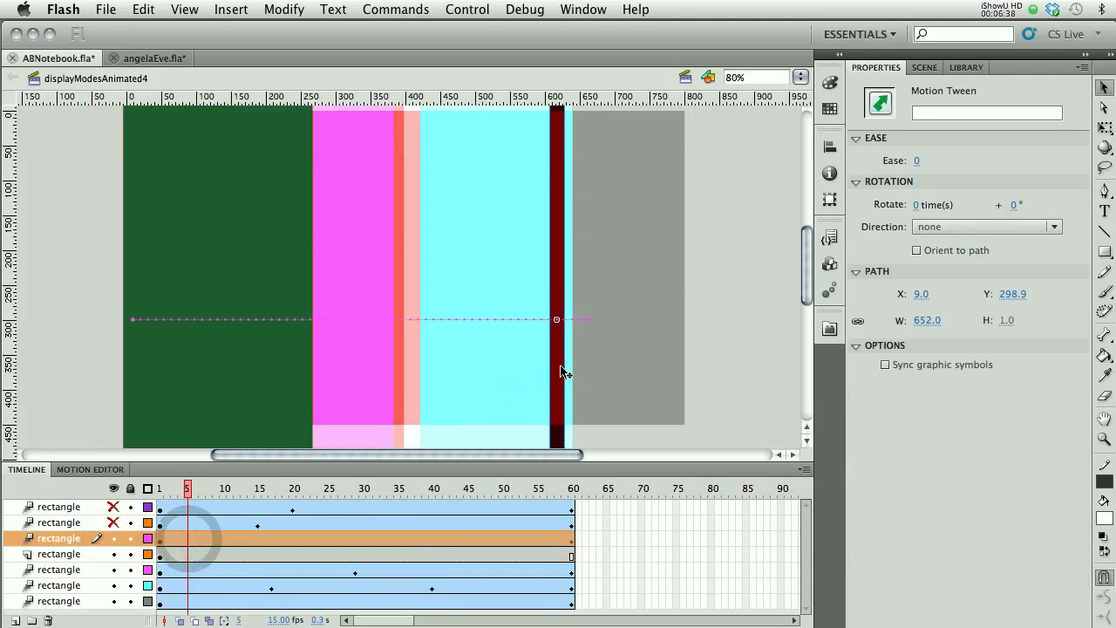
pyautogui.click(560, 369)
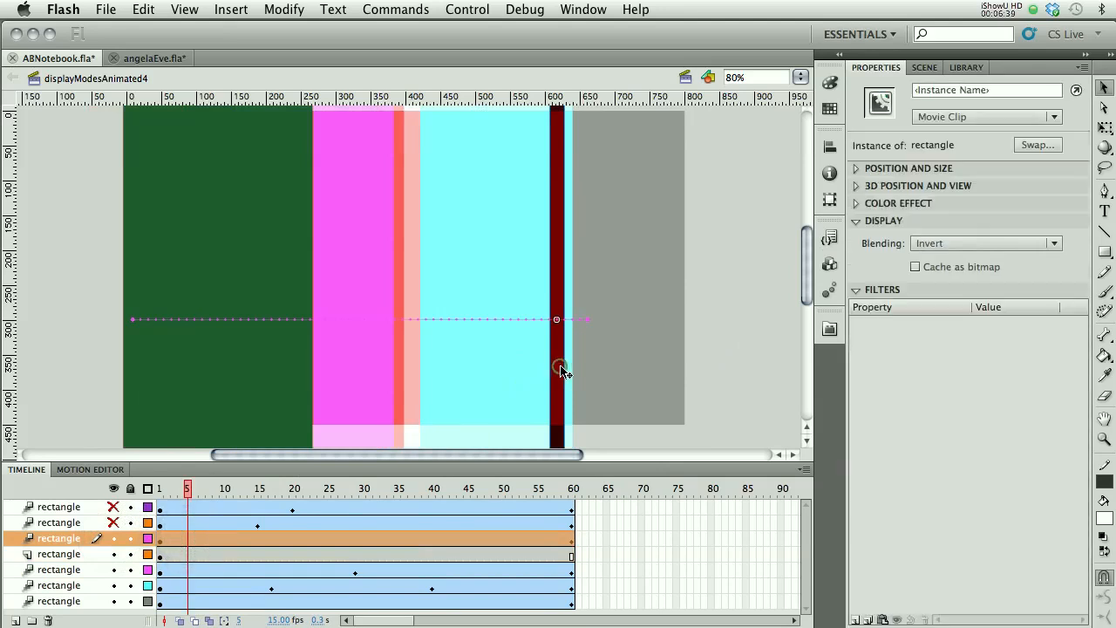
# - Show the second layer from the top, select its thin purple rectangle, and try toggling the topmost layer's visibility
pyautogui.click(112, 523)
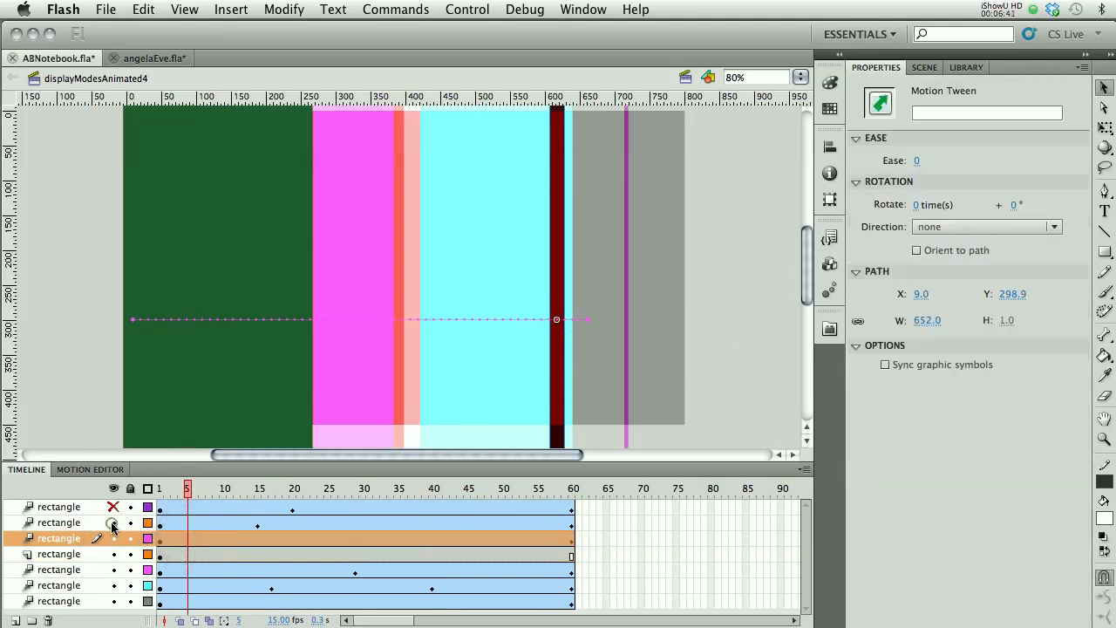
pyautogui.click(627, 377)
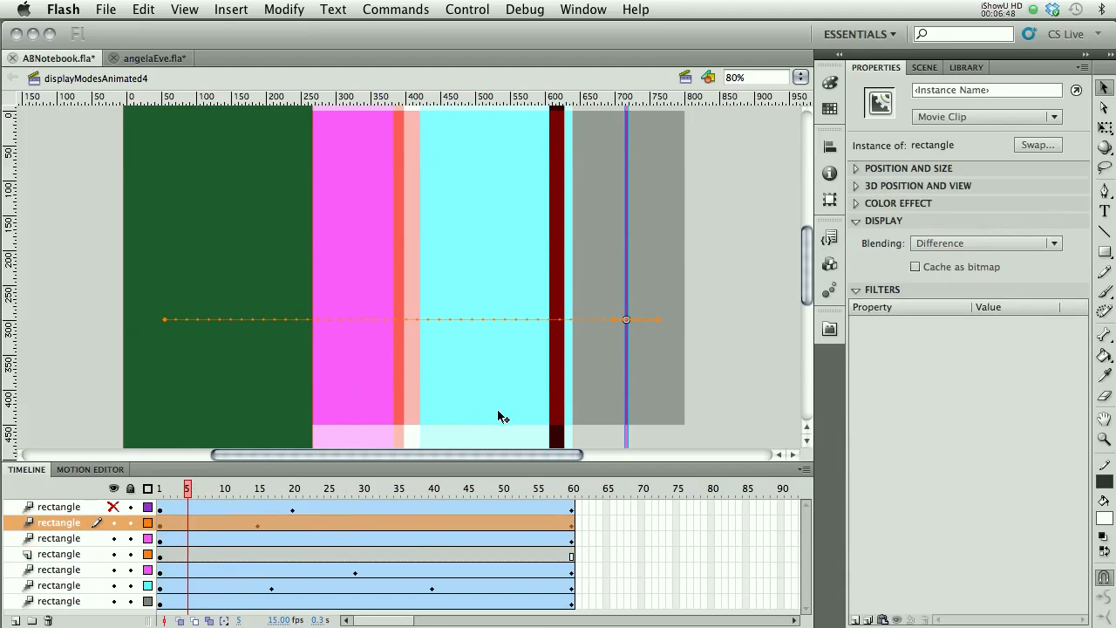
pyautogui.click(112, 510)
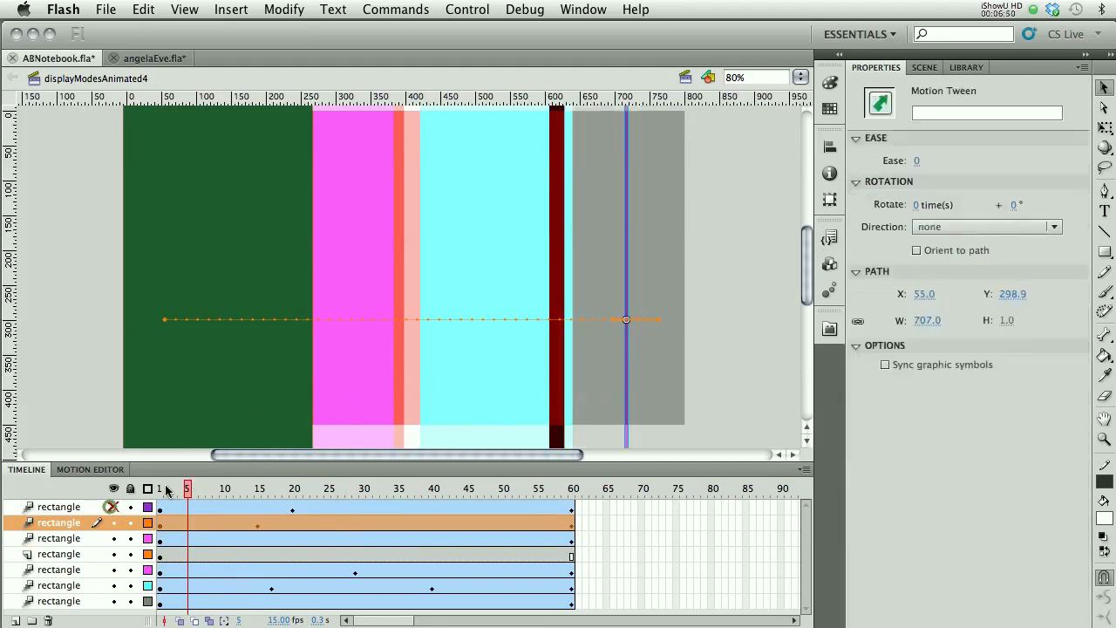
# - Scrub forward and back through the combined rectangle animation, ending at frame 1
pyautogui.click(176, 491)
pyautogui.moveTo(175, 491); pyautogui.dragTo(380, 514)
pyautogui.moveTo(492, 522); pyautogui.dragTo(142, 522)
pyautogui.click(140, 522)
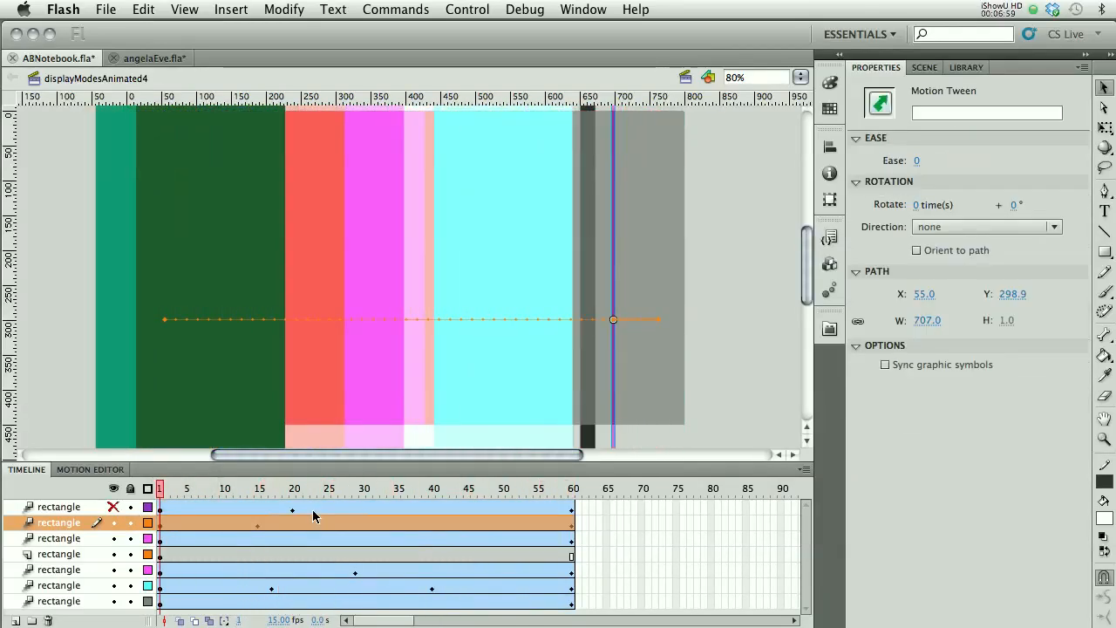